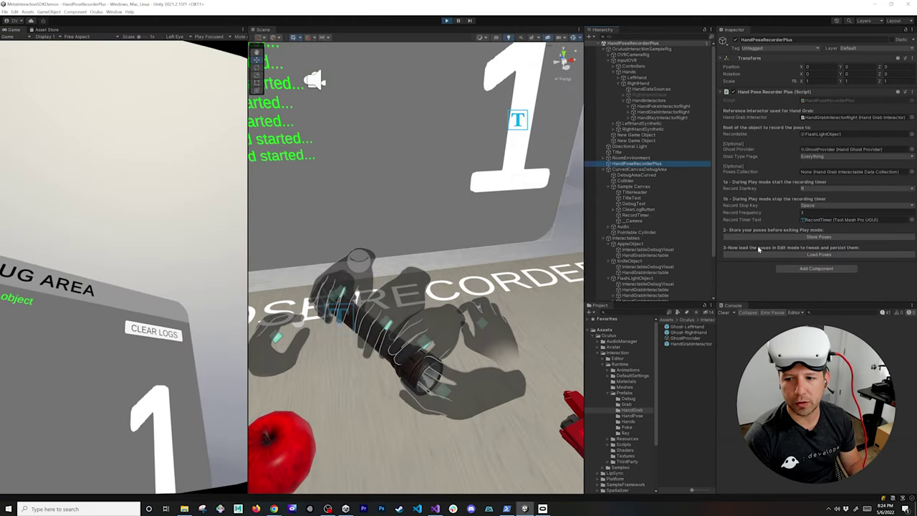
- Step through each recorded HandGrabInteractable pose under FlashLightObject
scroll(686, 229, down, 3)
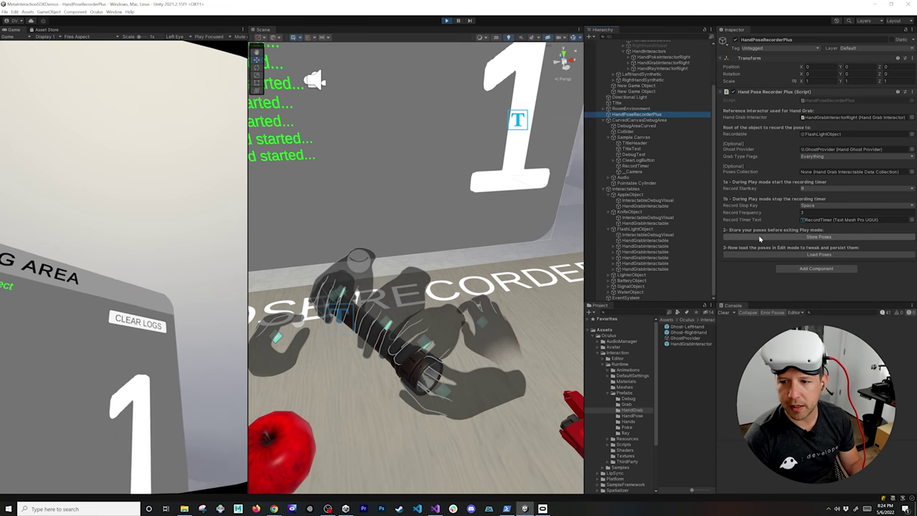
click(636, 228)
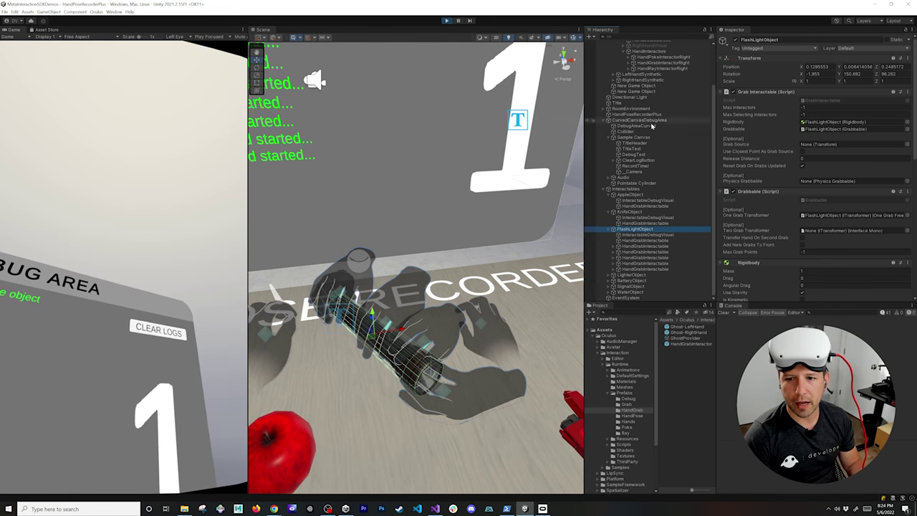
click(645, 241)
click(645, 246)
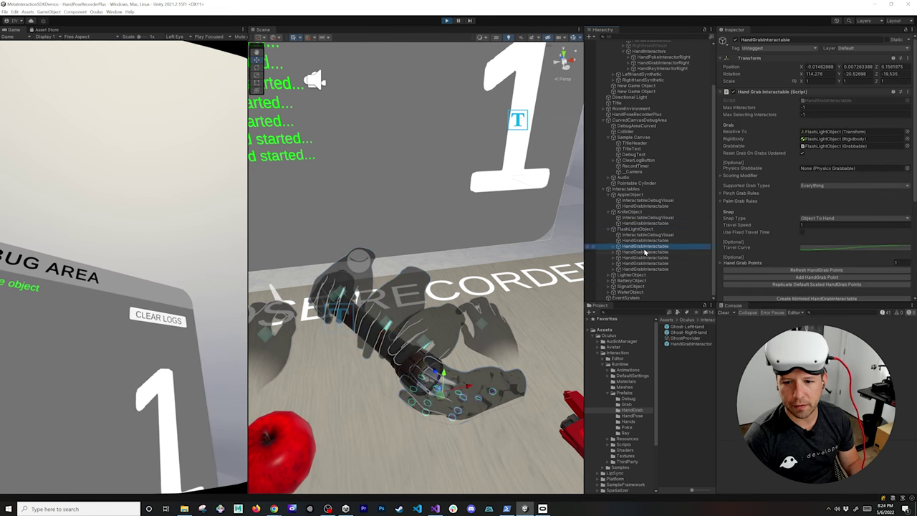
click(646, 252)
click(647, 258)
click(647, 262)
click(647, 269)
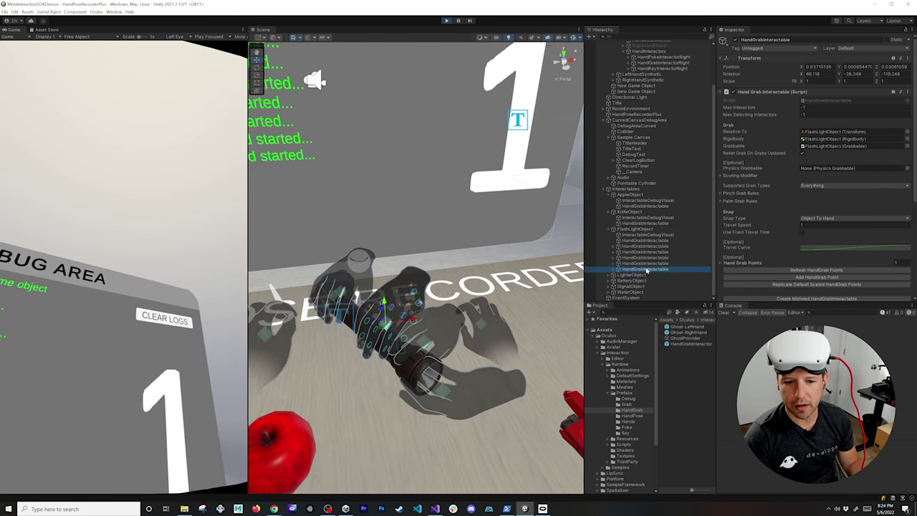
- Store the recorder's poses into FlashLightObject_HandGrabCollection and locate the new asset
scroll(633, 118, up, 3)
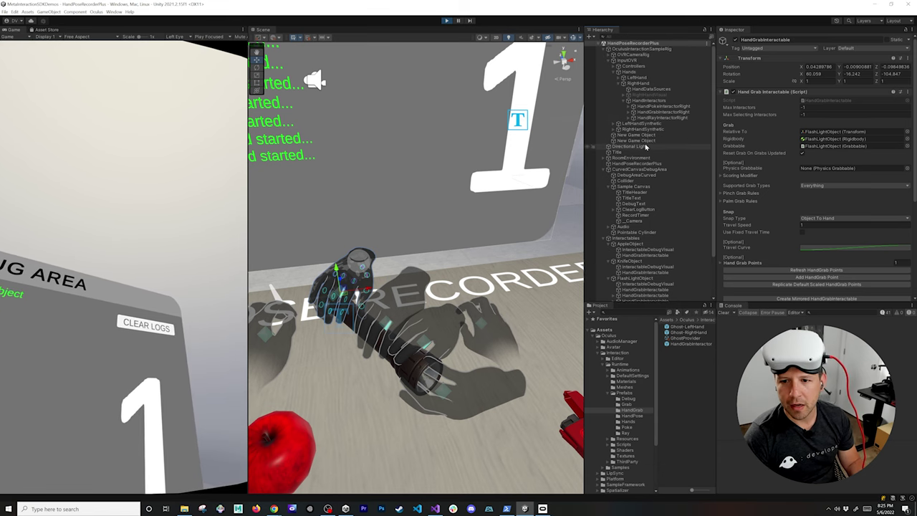
click(629, 164)
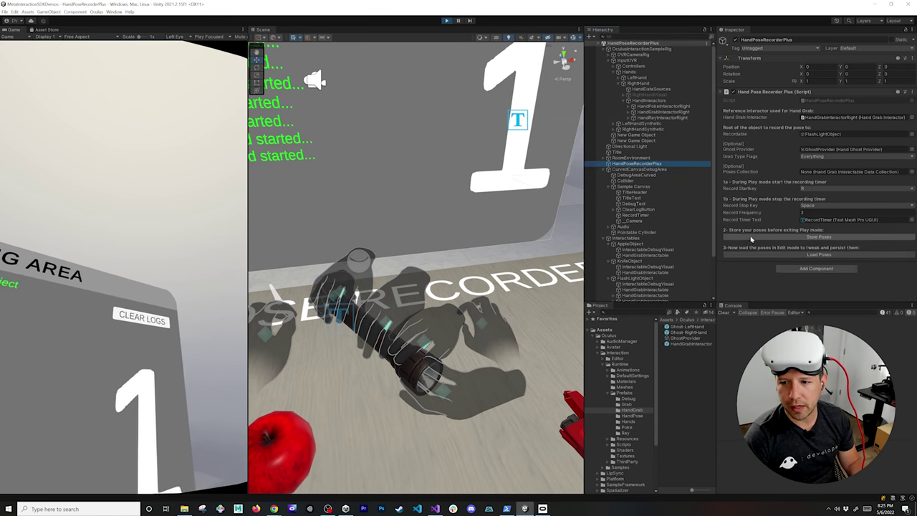
click(751, 239)
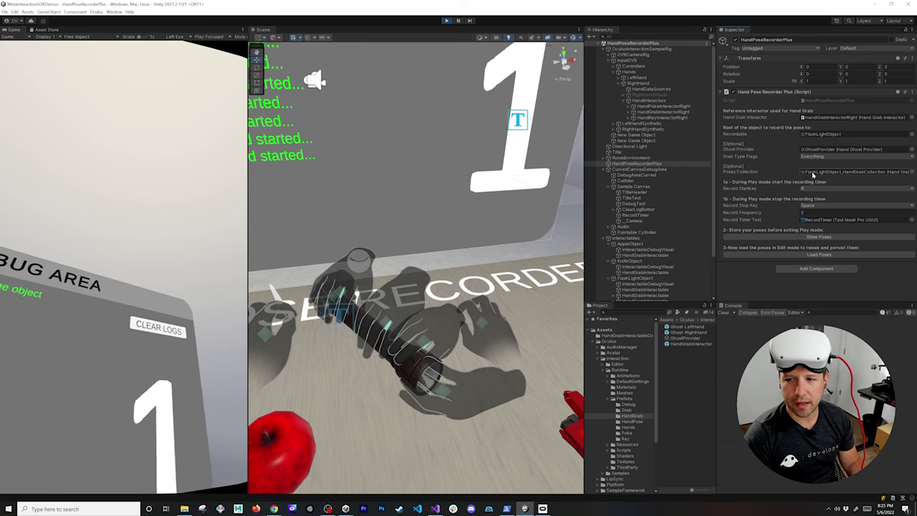
click(812, 172)
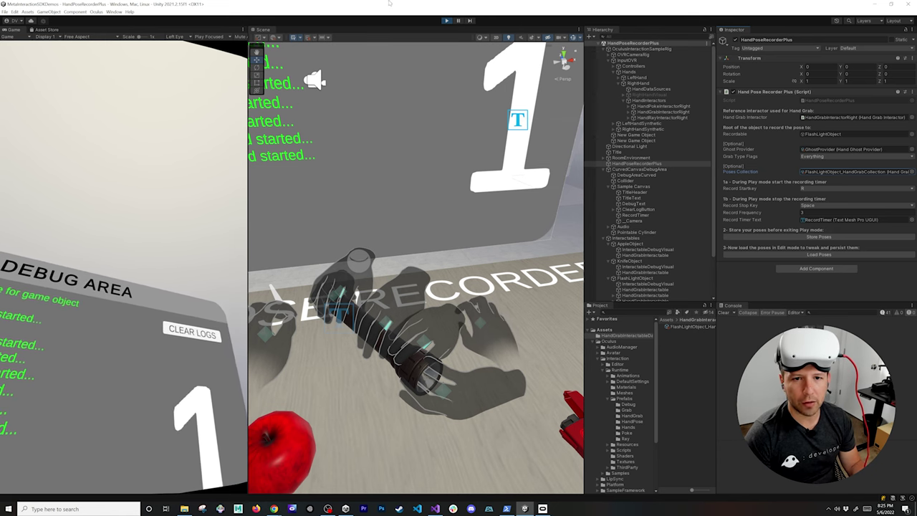
- Exit play mode and turn the Scene view toward the table objects
click(446, 20)
scroll(410, 258, down, 5)
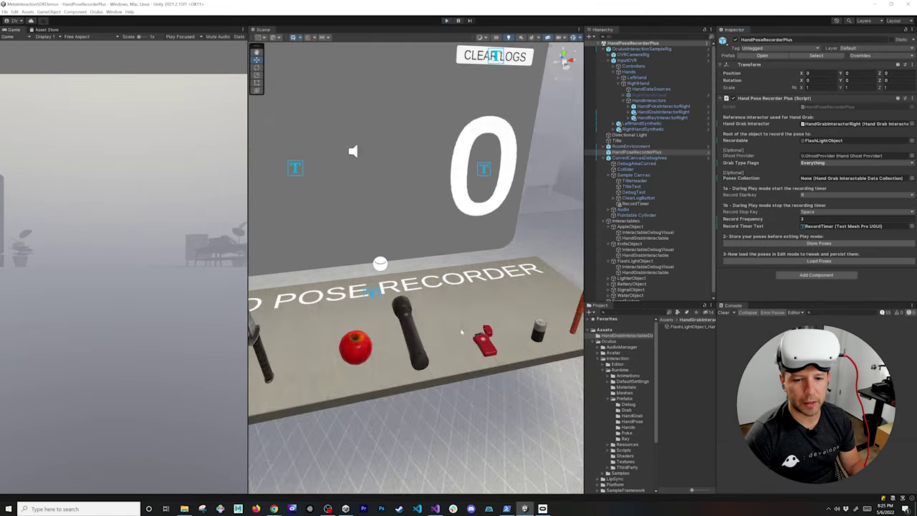
scroll(443, 300, up, 4)
right_drag(429, 329, 401, 327)
scroll(645, 243, down, 1)
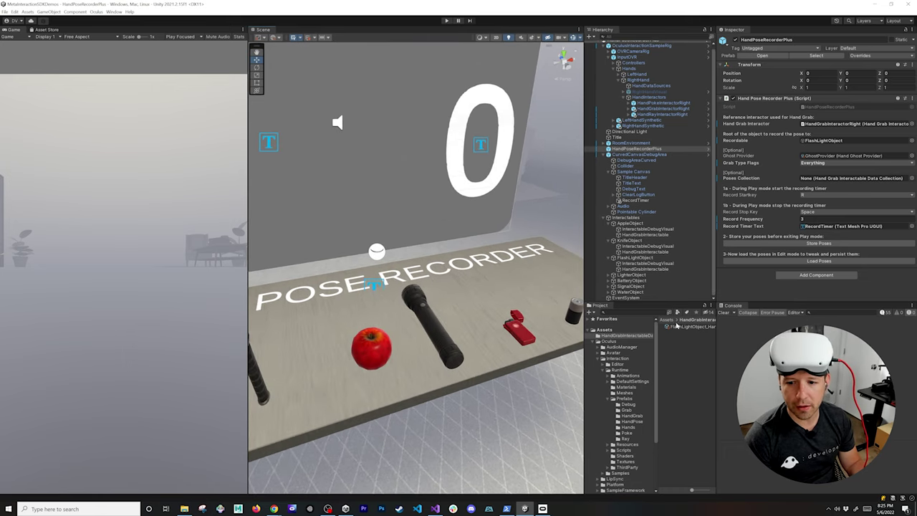
- Check the saved collection and the flashlight's single HandGrabInteractable, then open the Poses Collection picker
click(681, 327)
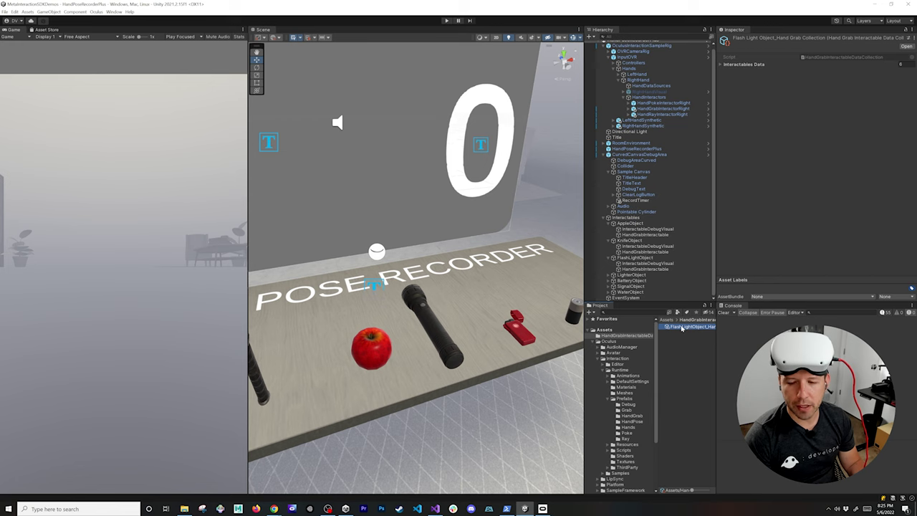
click(642, 268)
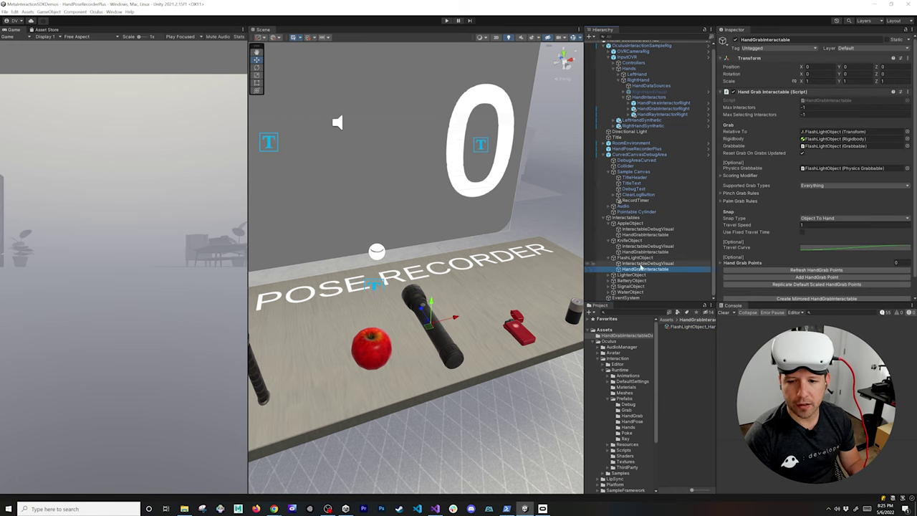
click(638, 149)
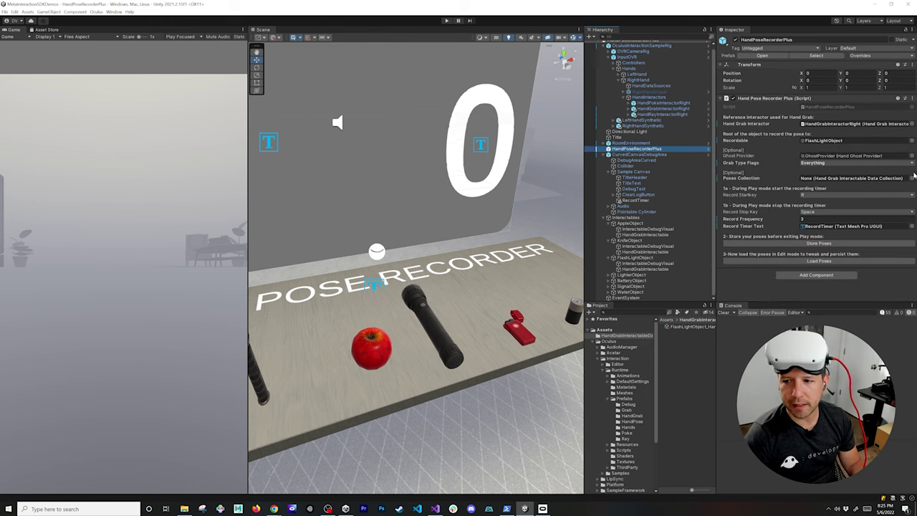
click(912, 178)
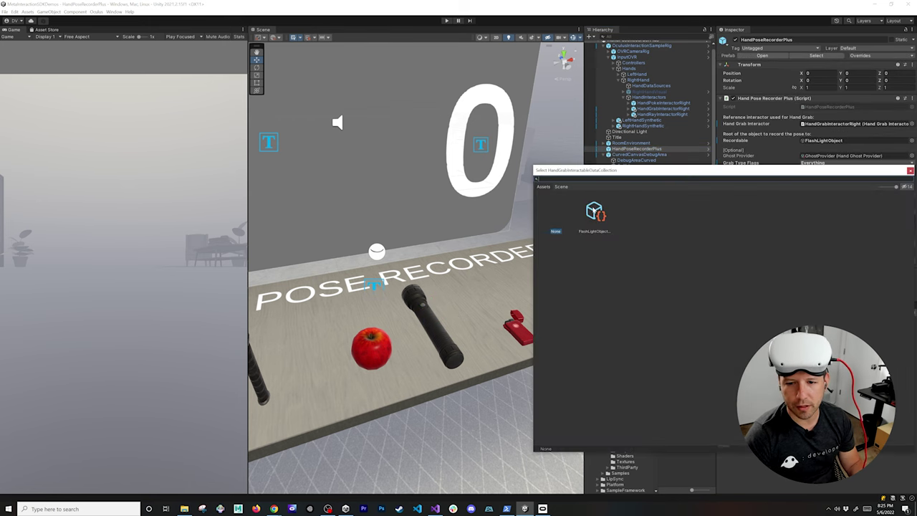
- Assign FlashLightObject_HandGrabCollection as Poses Collection and load its six poses under FlashLightObject
double_click(595, 215)
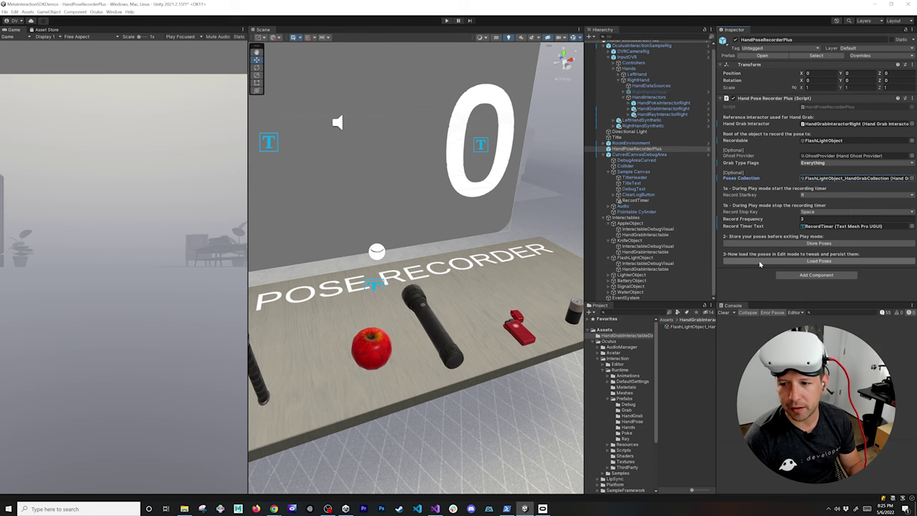
click(817, 260)
scroll(631, 244, down, 2)
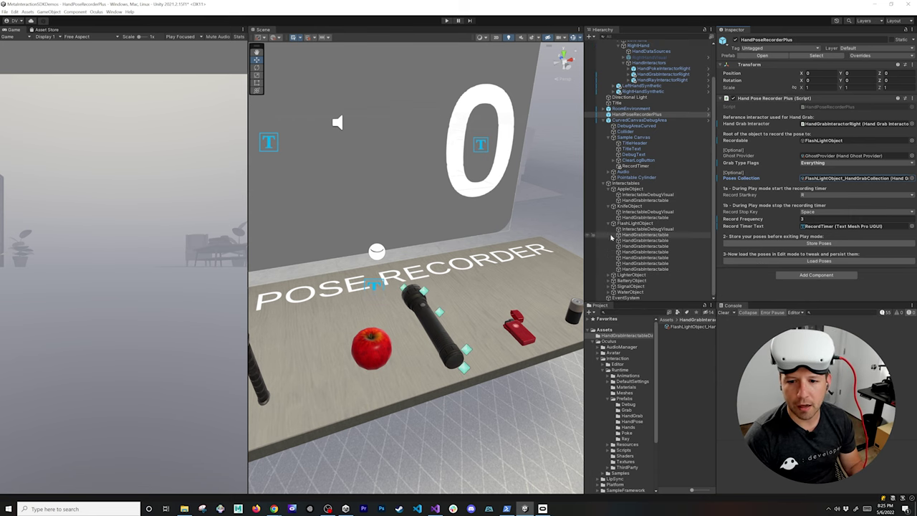
- Frame the flashlight, review the loaded poses, and delete the empty original plus one unwanted interactable
click(625, 235)
key(f)
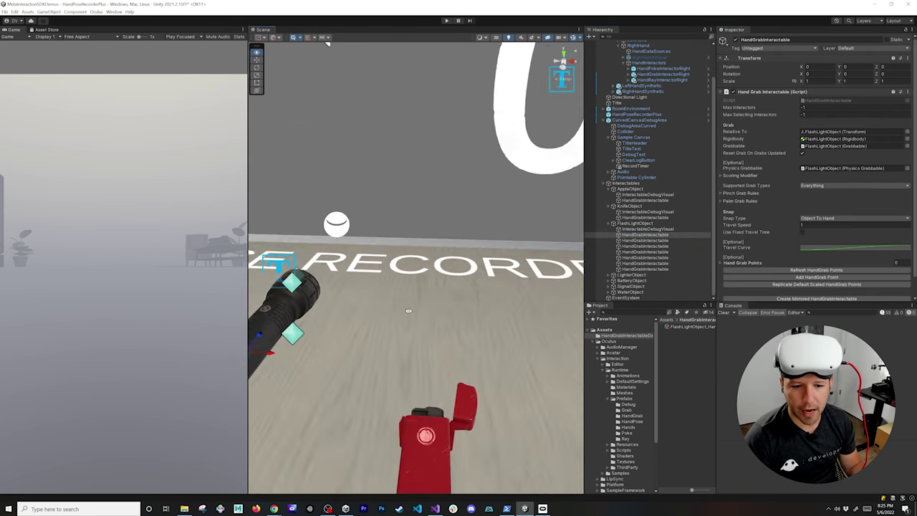
alt+drag(462, 276, 472, 283)
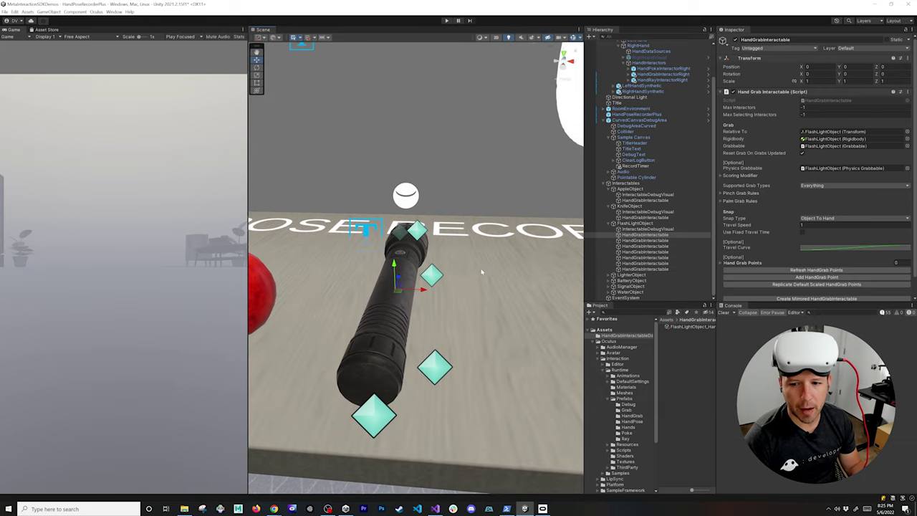
click(643, 241)
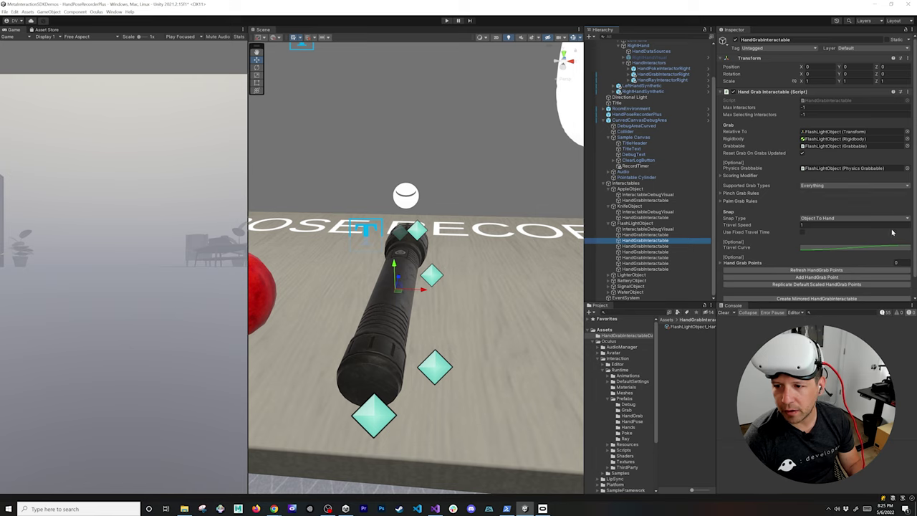
scroll(899, 179, down, 1)
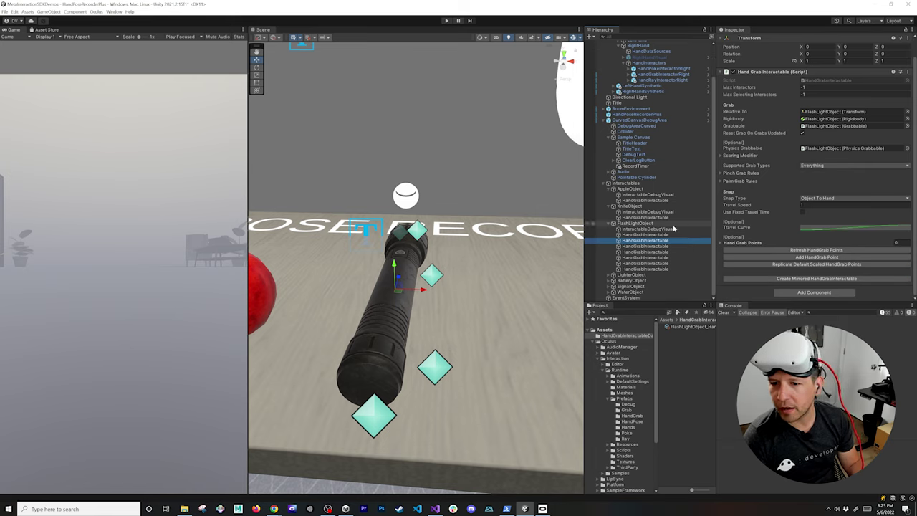
click(652, 246)
scroll(773, 243, down, 5)
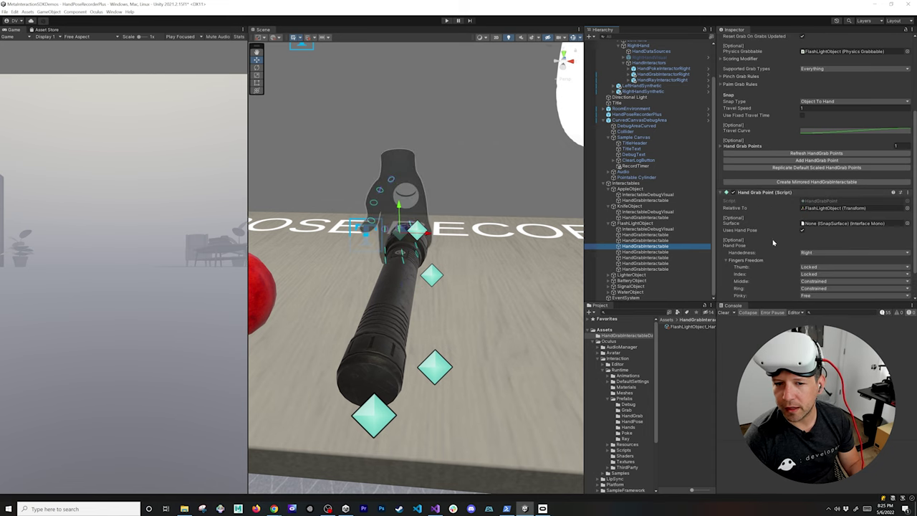
click(645, 235)
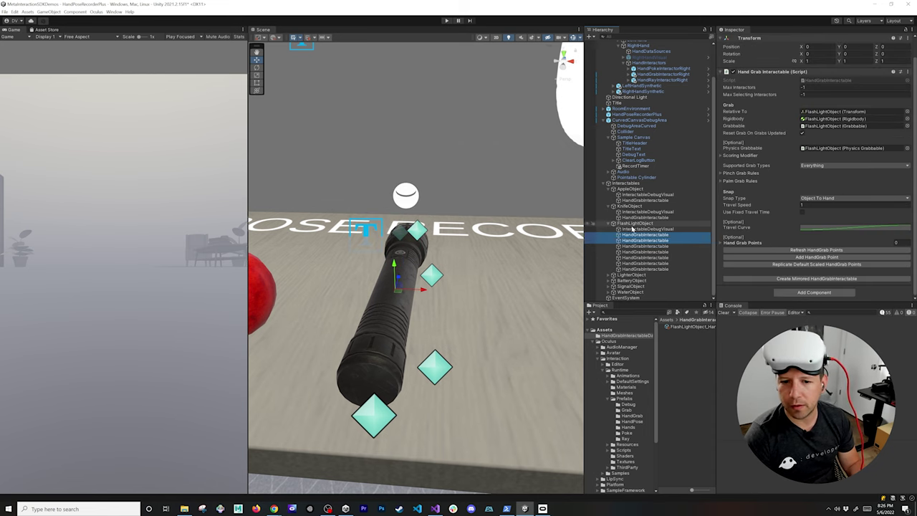
key(Delete)
- Review the five remaining flashlight grab poses, orbiting around the flashlight to check each hand
click(645, 246)
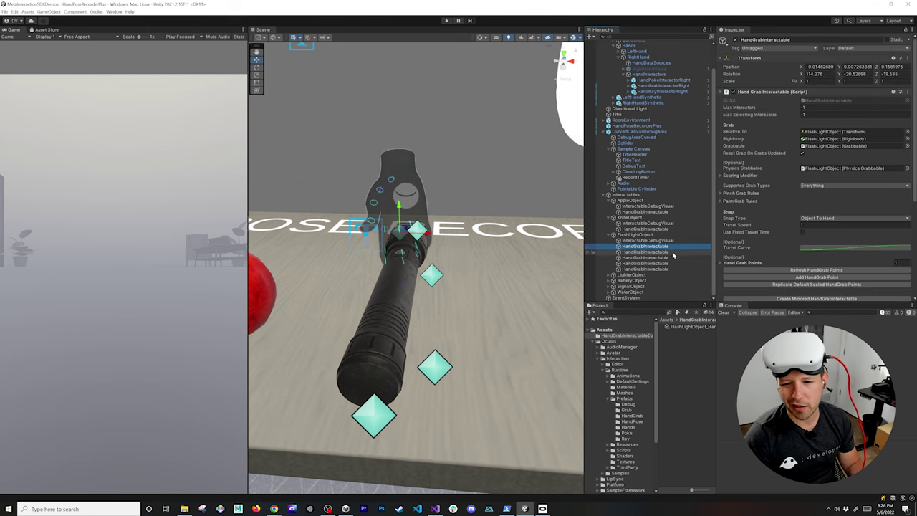
click(649, 253)
click(654, 248)
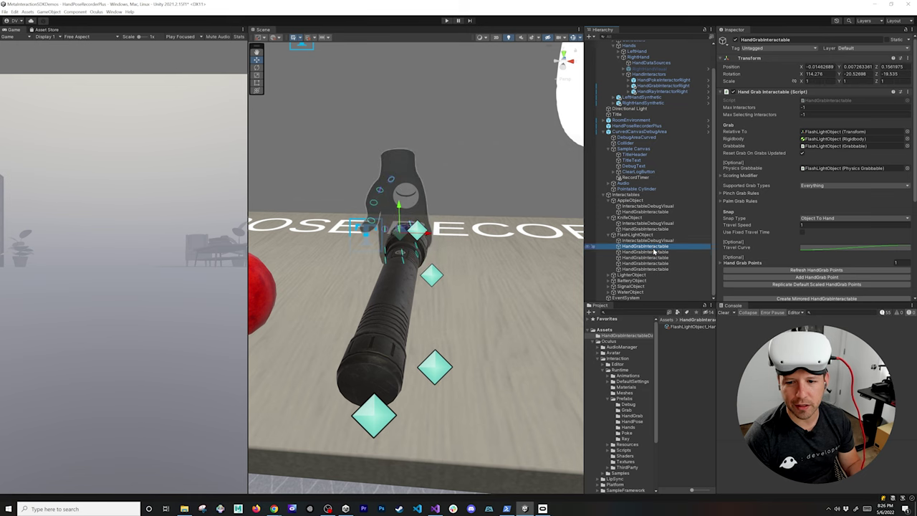
alt+drag(458, 287, 415, 287)
click(649, 252)
click(645, 269)
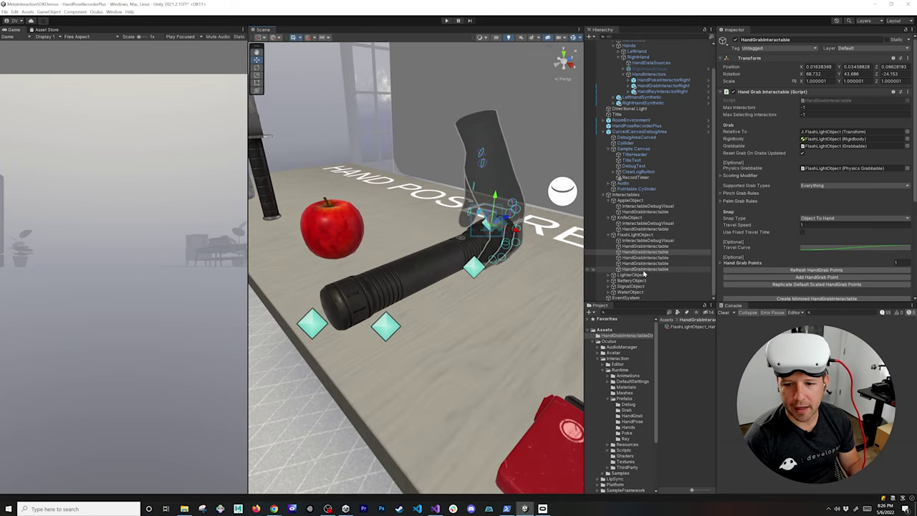
click(645, 263)
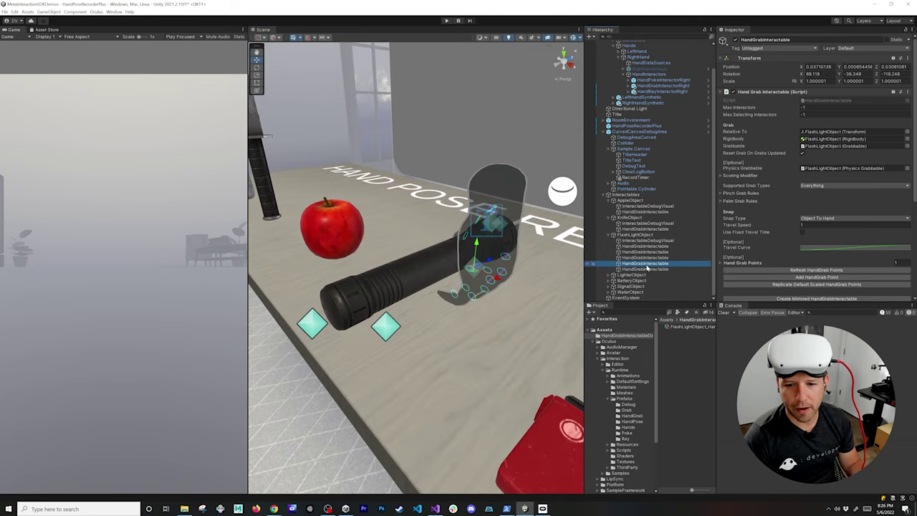
click(647, 258)
alt+drag(402, 285, 435, 356)
key(f)
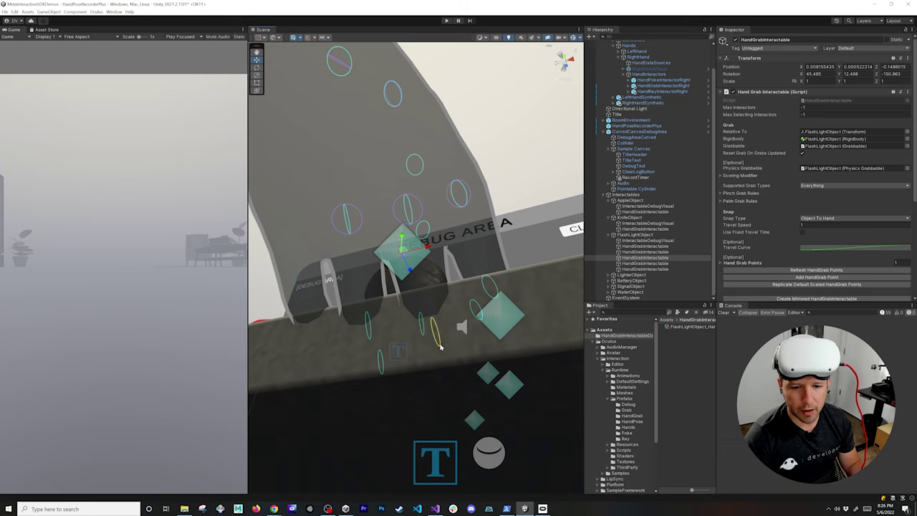
click(552, 345)
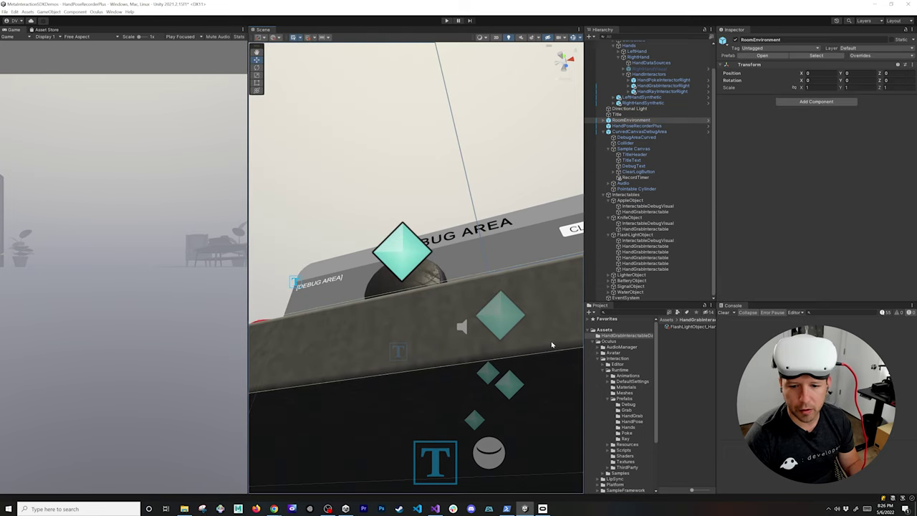
click(738, 39)
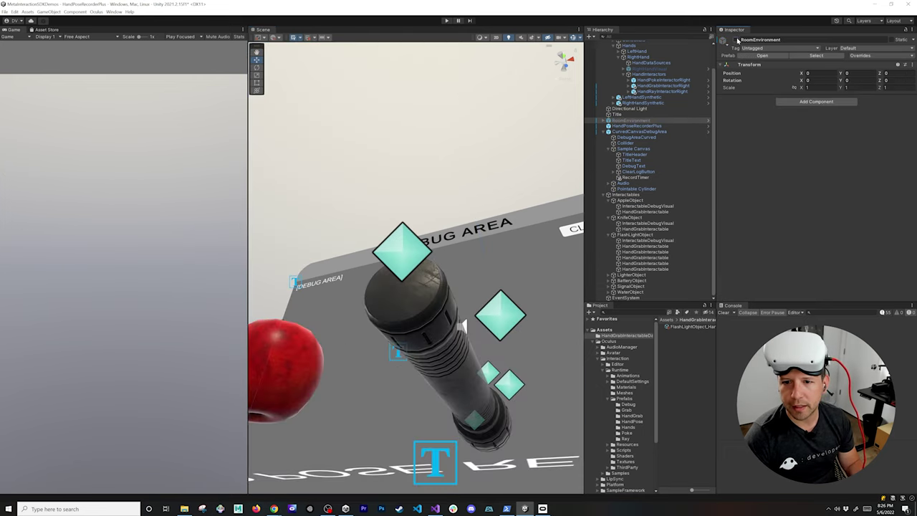
alt+drag(449, 331, 496, 310)
click(645, 263)
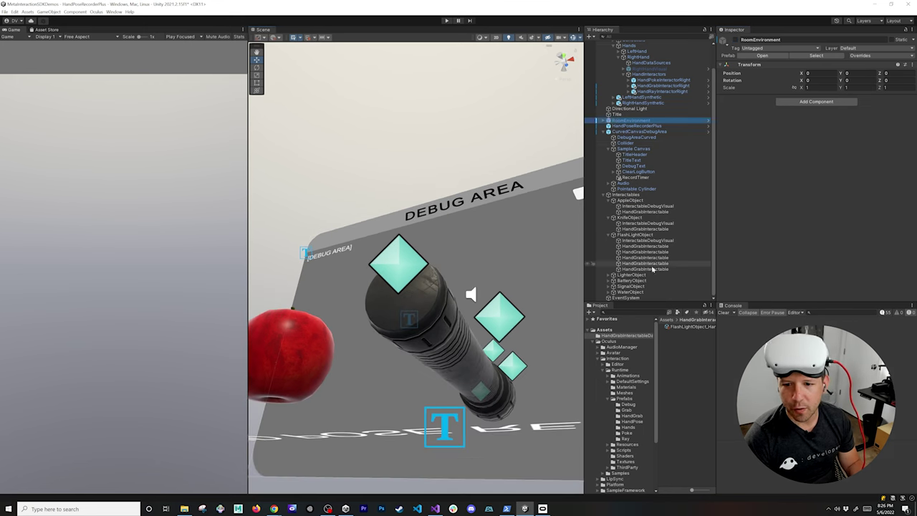
key(Down)
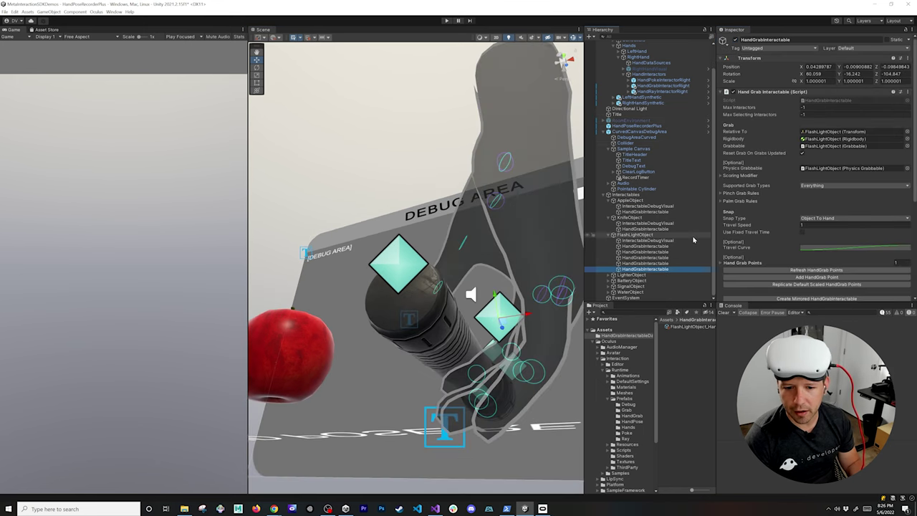
key(Up)
key(Up)
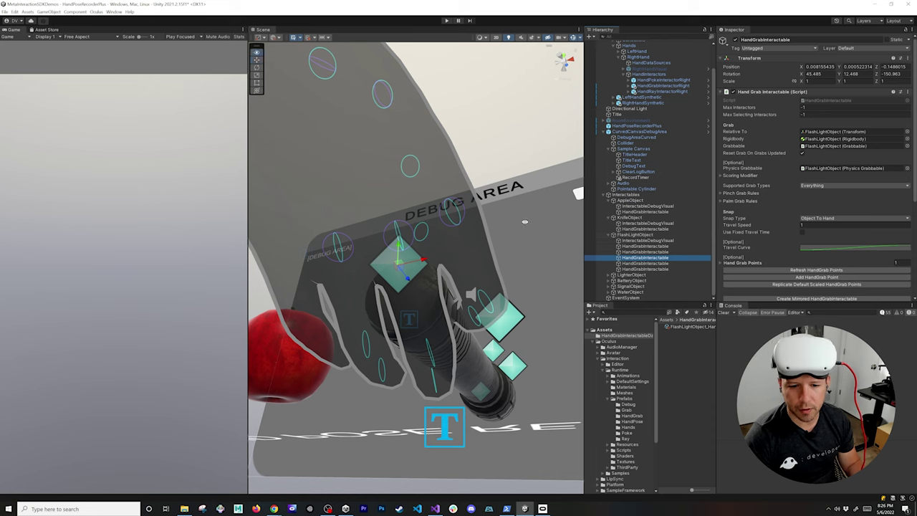
alt+drag(516, 301, 539, 353)
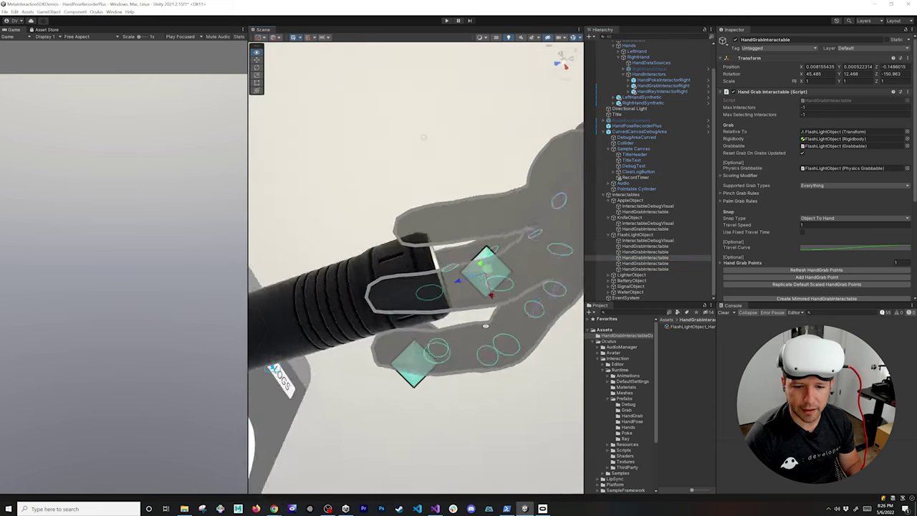
alt+drag(486, 326, 494, 350)
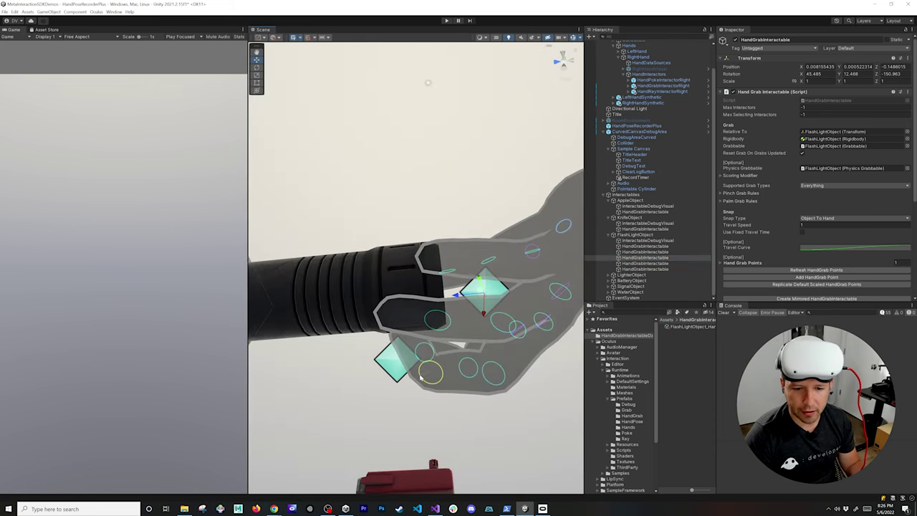
alt+drag(421, 377, 449, 348)
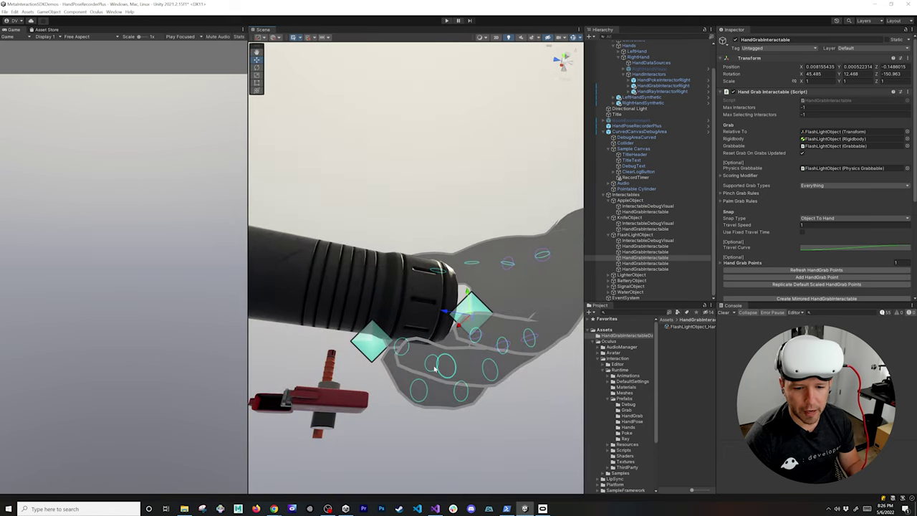
alt+drag(438, 368, 561, 380)
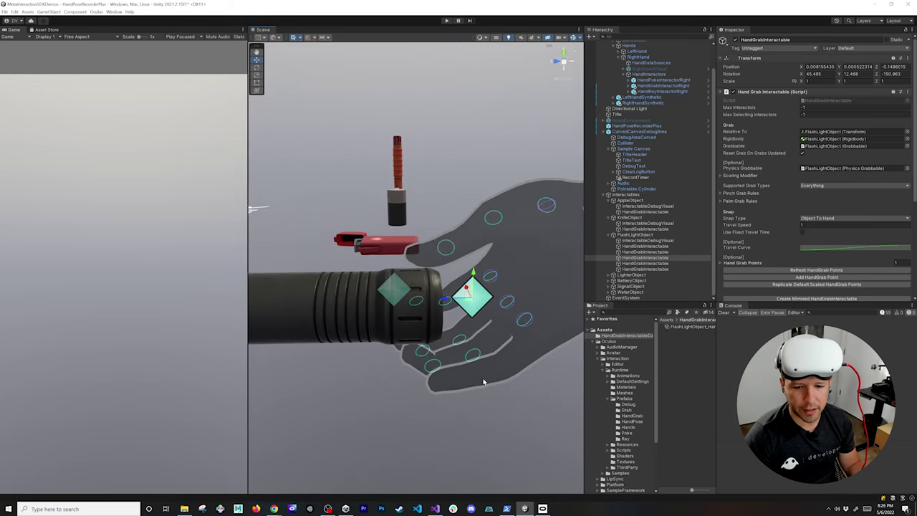
scroll(827, 232, down, 3)
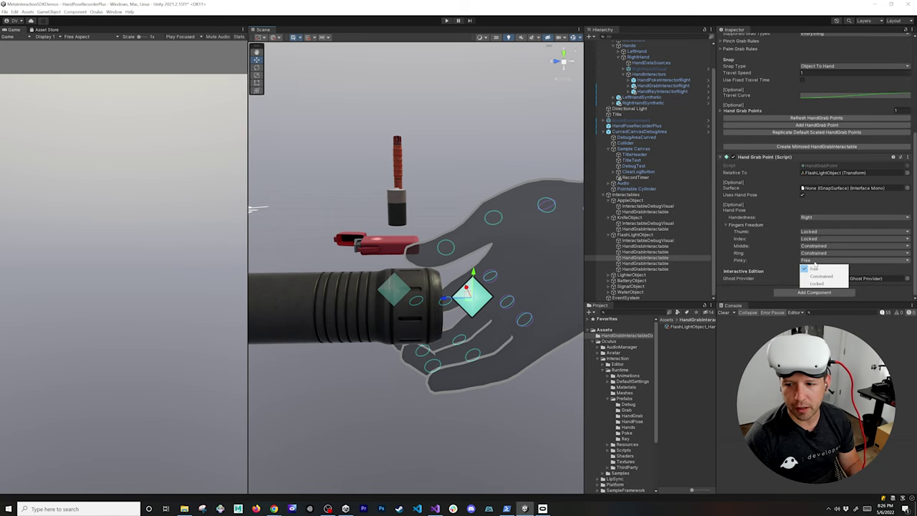
- Set the flashlight grab pose's Pinky finger freedom to Constrained
click(816, 276)
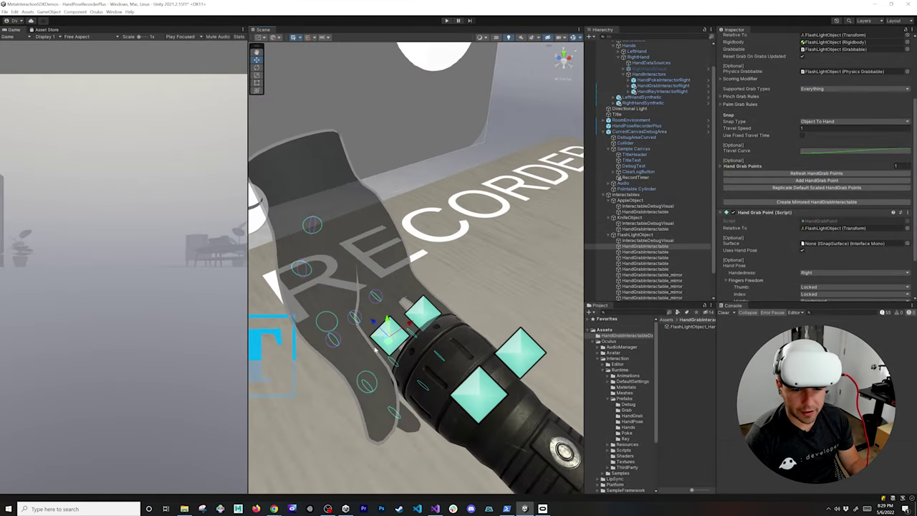
- Bend the thumb of the first mirrored left-hand flashlight pose downward
alt+drag(318, 326, 470, 167)
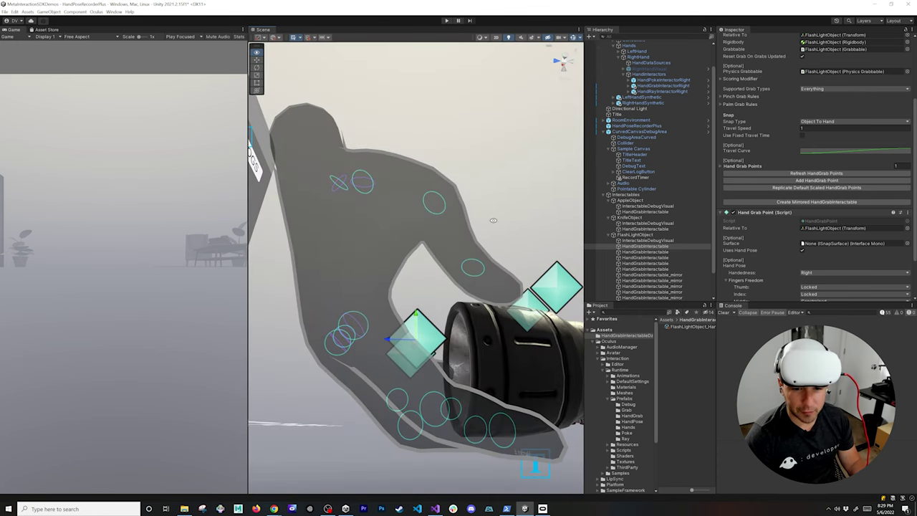
alt+drag(493, 220, 374, 368)
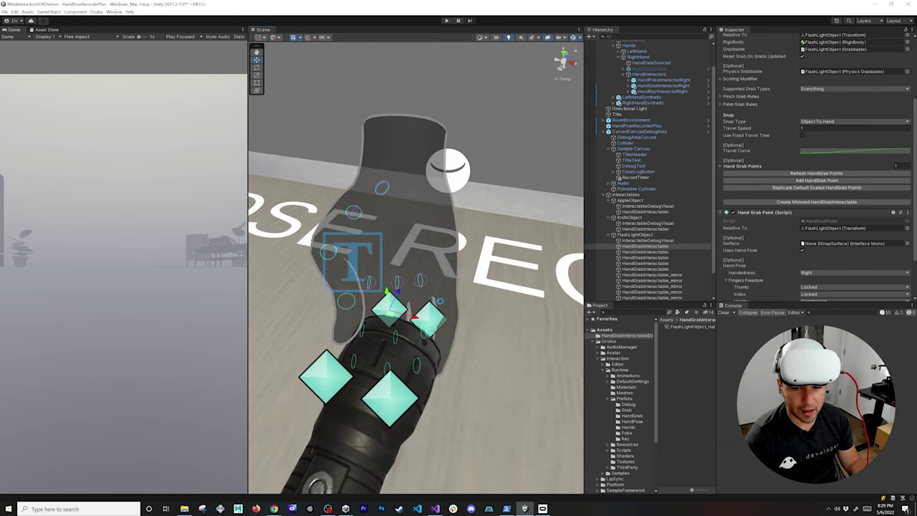
click(676, 276)
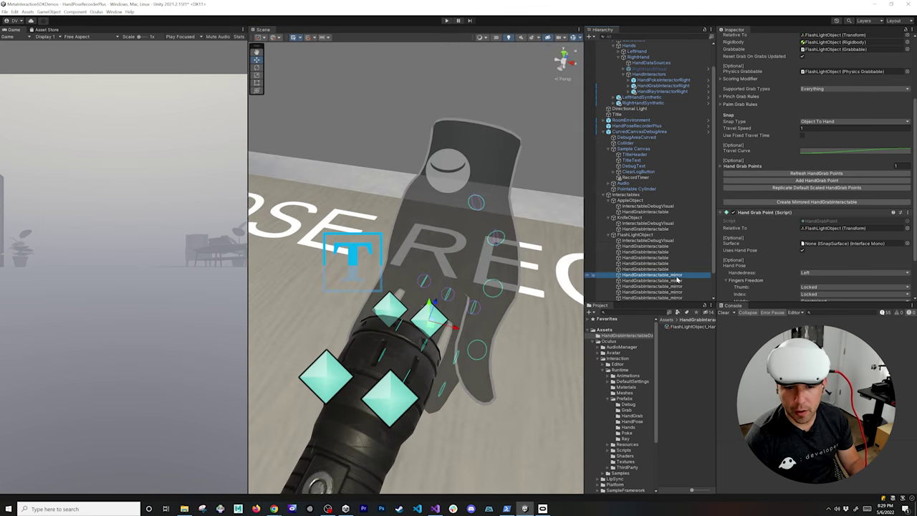
alt+drag(490, 299, 397, 244)
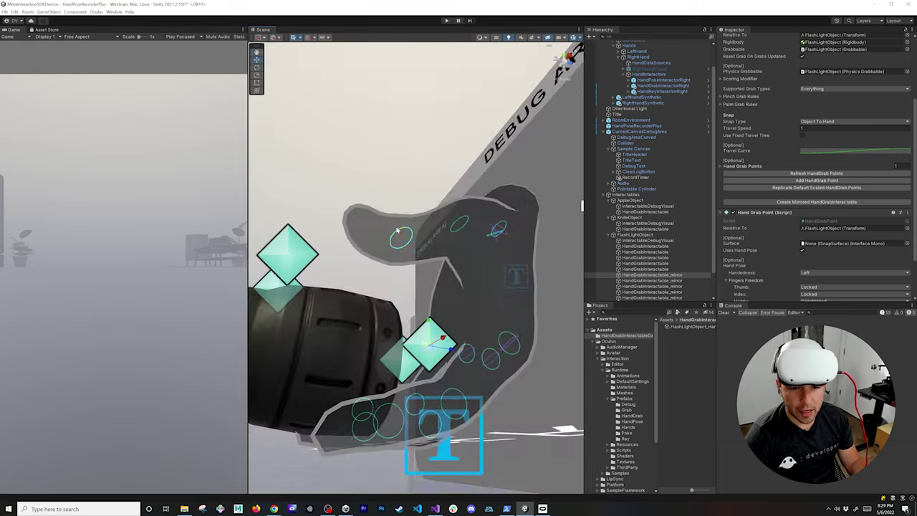
mouse_move(460, 225)
mouse_down()
mouse_move(467, 229)
mouse_move(462, 221)
mouse_up()
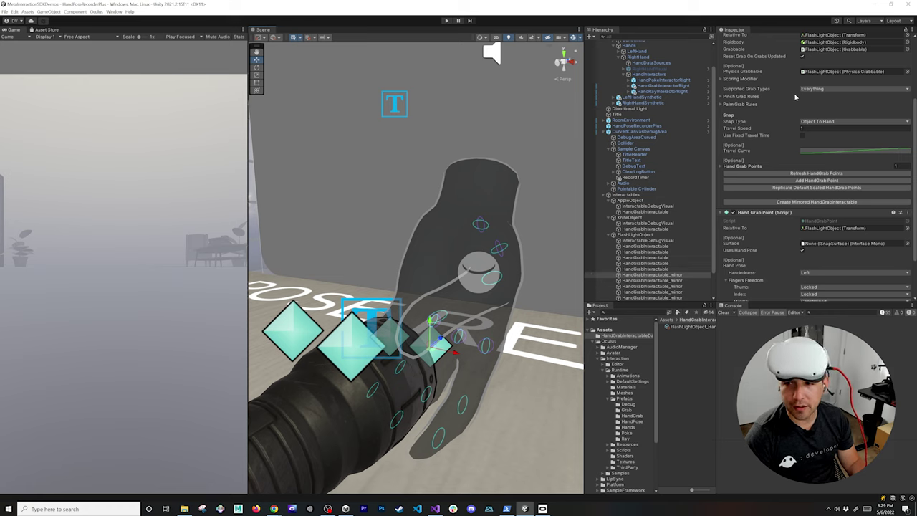
- Inspect an original right-hand flashlight pose and the flashlight's debug visual object
scroll(806, 178, down, 2)
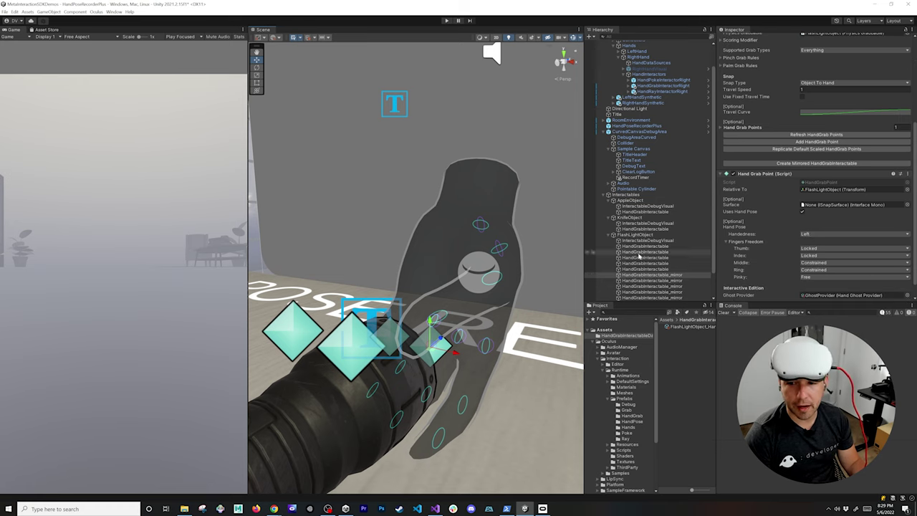
click(609, 245)
alt+drag(505, 231, 574, 267)
click(656, 241)
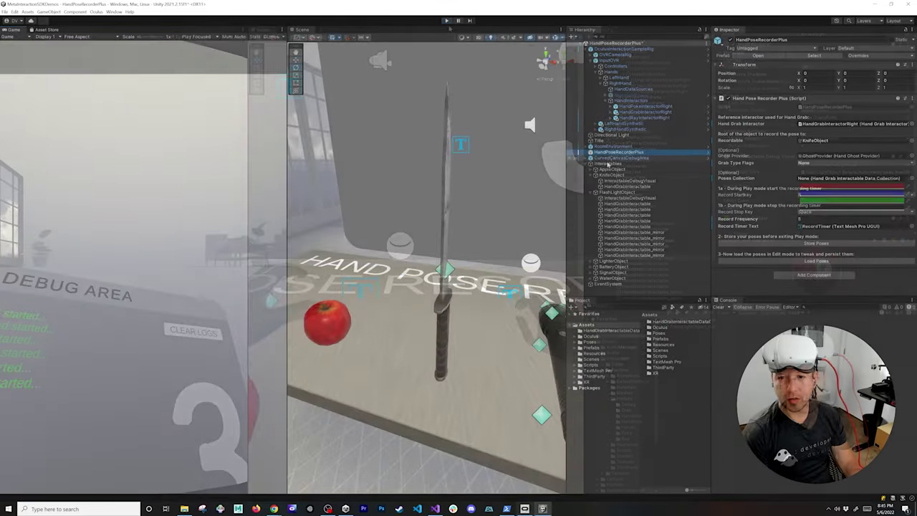
- Review the knife HandGrabInteractable's Hand Grab Point settings, then enter Play mode for recording
click(615, 188)
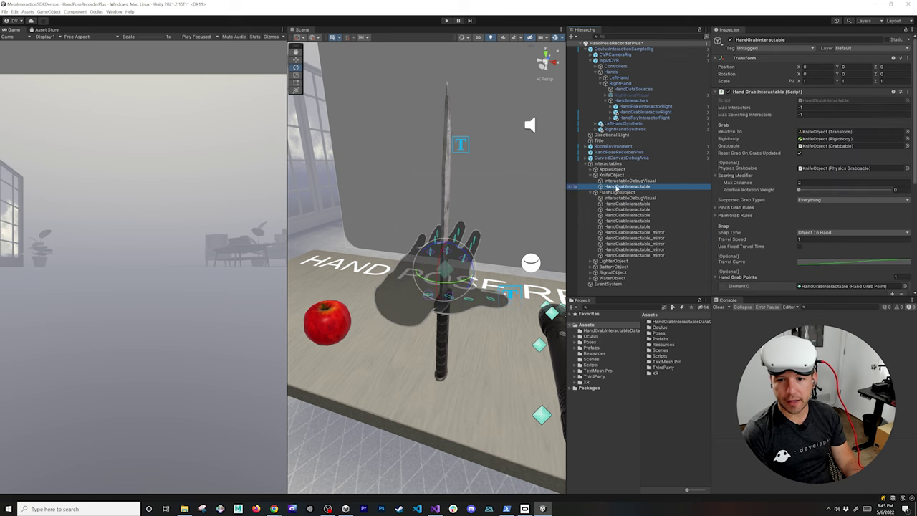
scroll(831, 238, down, 5)
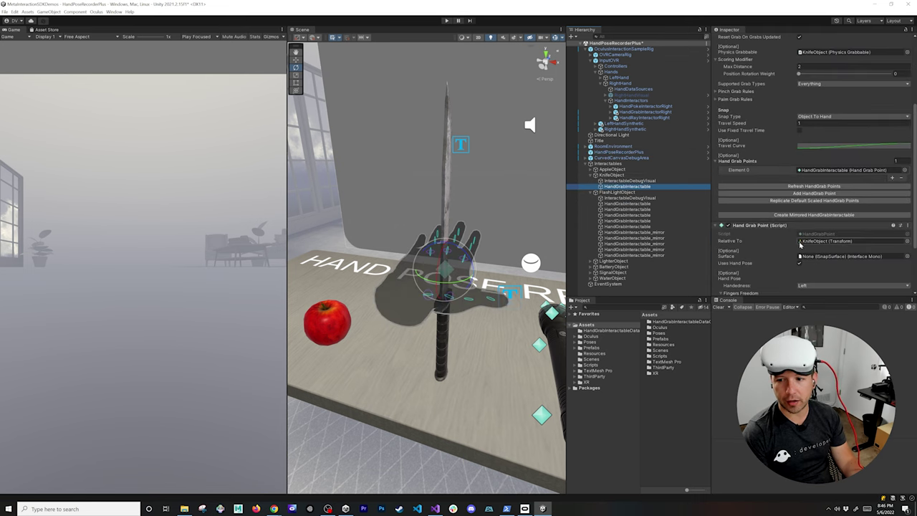
scroll(823, 182, down, 3)
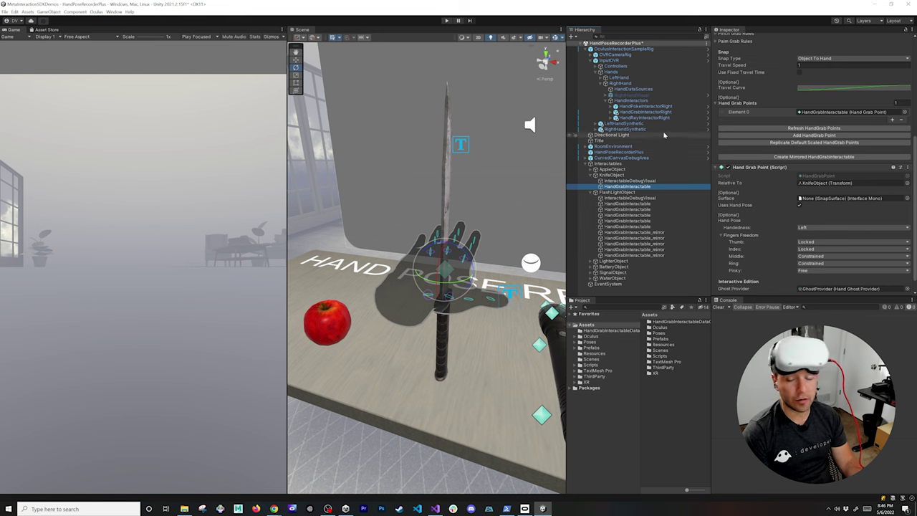
click(447, 20)
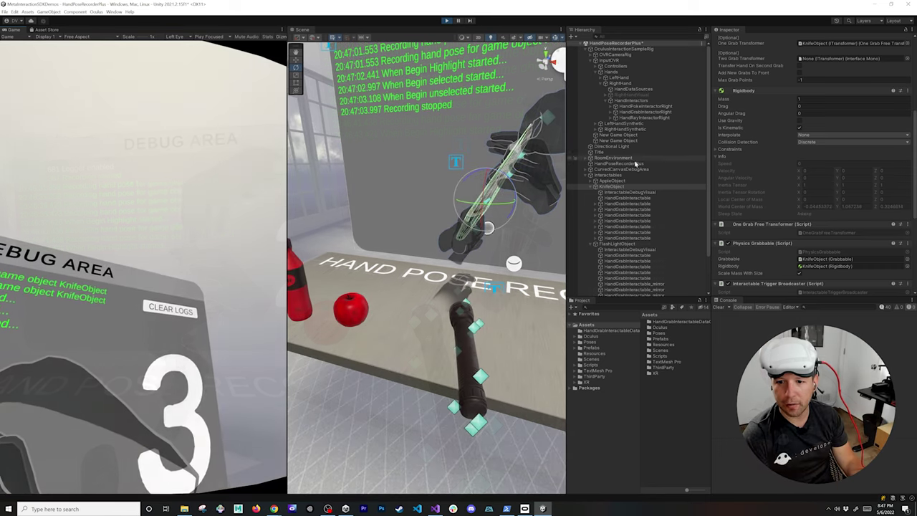
- Store the recorded knife grab poses as KnifeObject_HandGrabCollection from HandPoseRecorderPlus
click(635, 164)
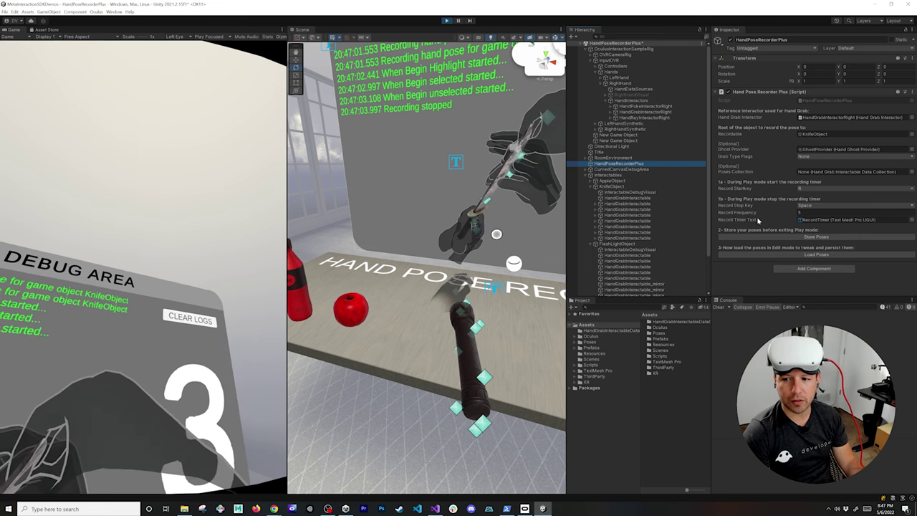
click(814, 236)
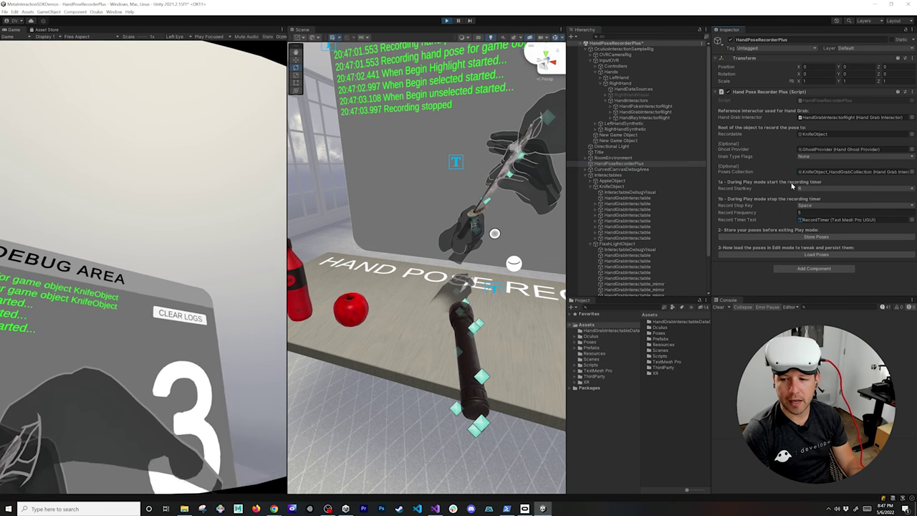
- Exit Play mode and dock the Scene view as the wide left pane
key(ctrl+p)
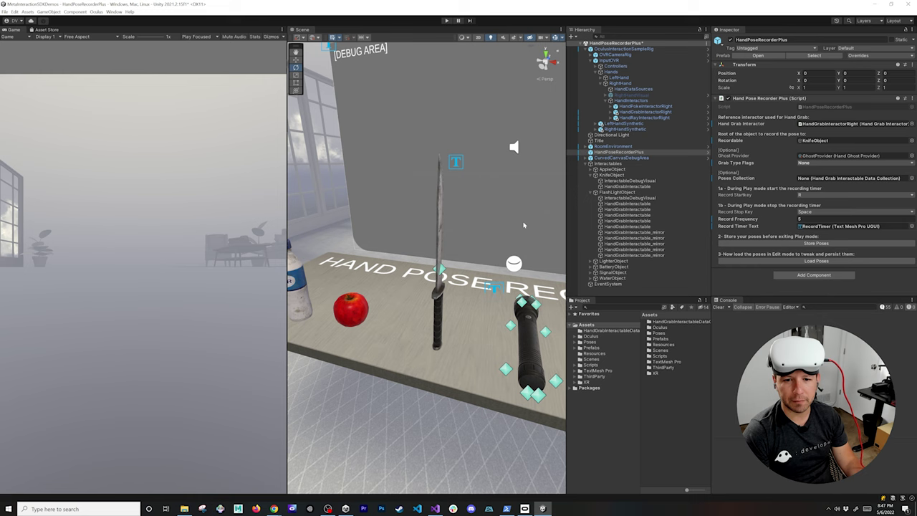
scroll(524, 225, down, 2)
drag(304, 30, 100, 32)
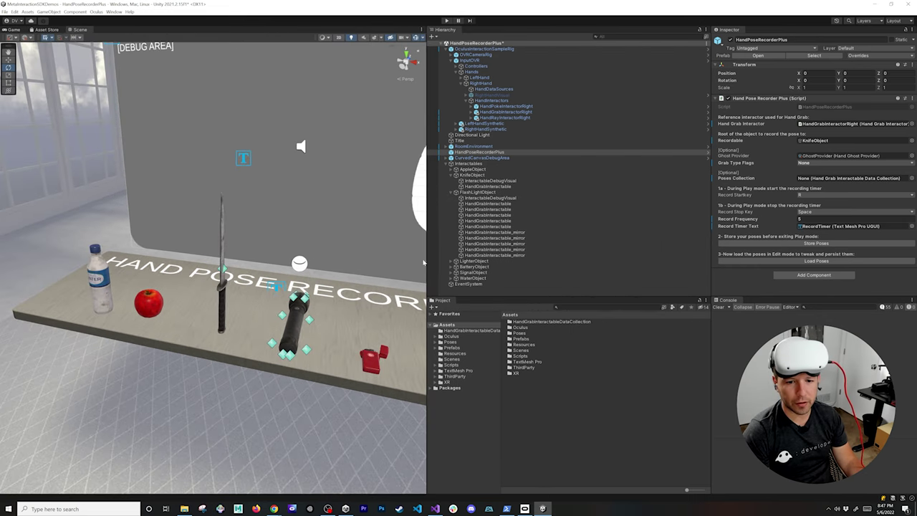
drag(425, 263, 539, 262)
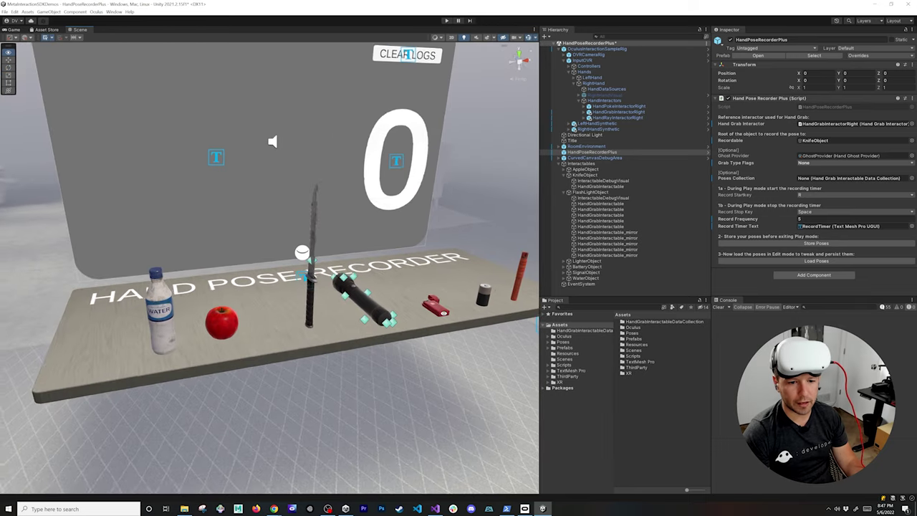
scroll(529, 181, up, 5)
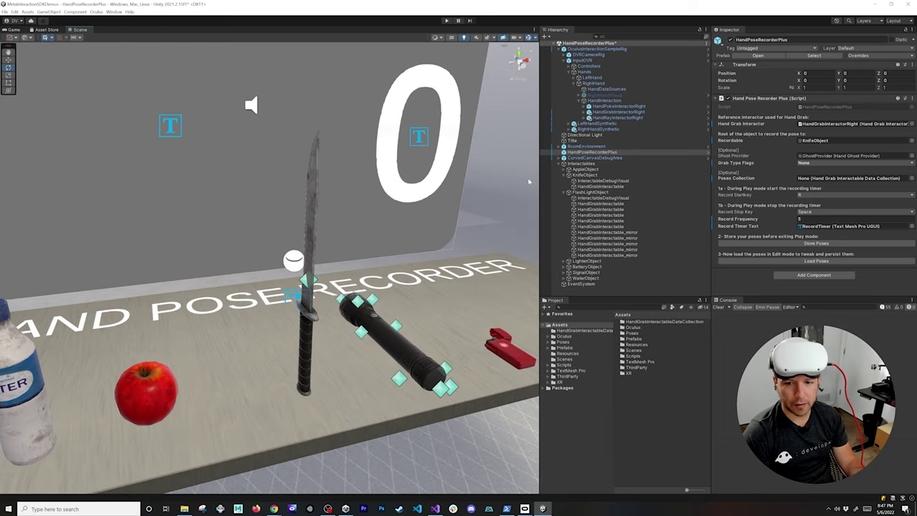
- Delete the knife's old HandGrabInteractable, keeping its debug visual, and open the Poses Collection picker
drag(586, 169, 599, 179)
click(602, 186)
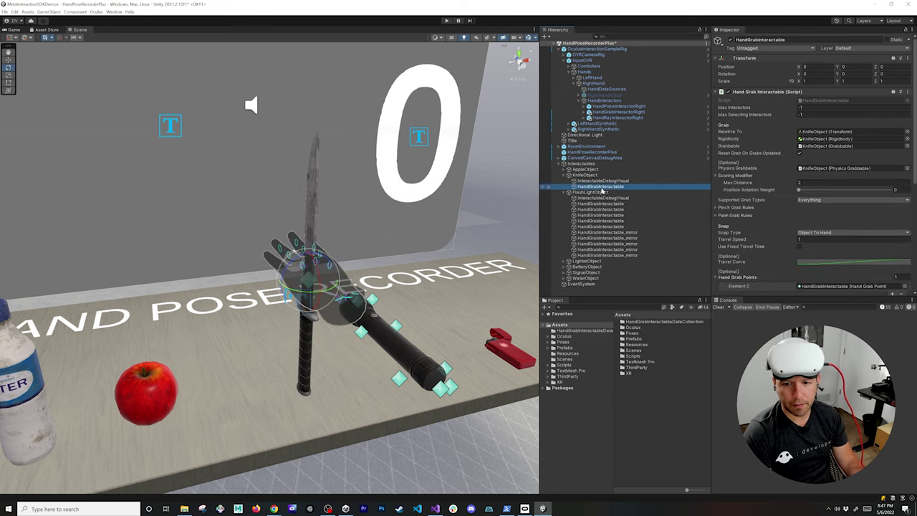
key(Delete)
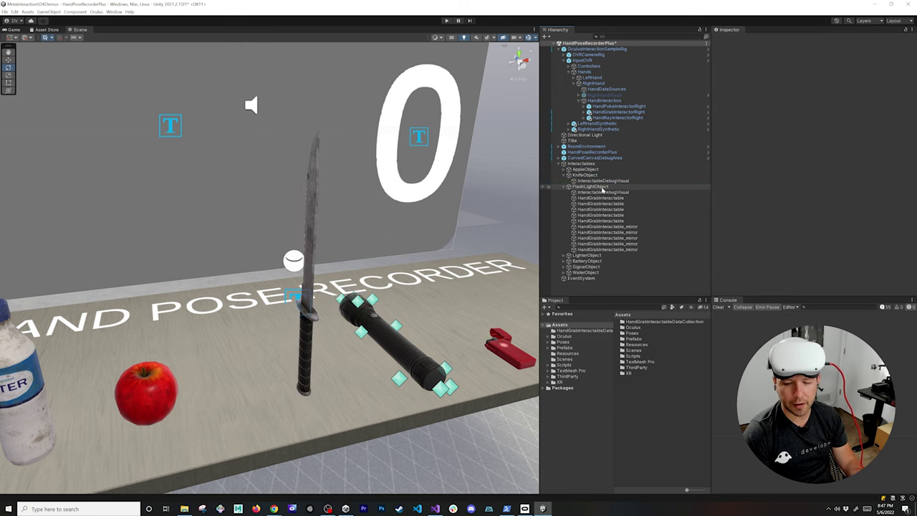
click(604, 181)
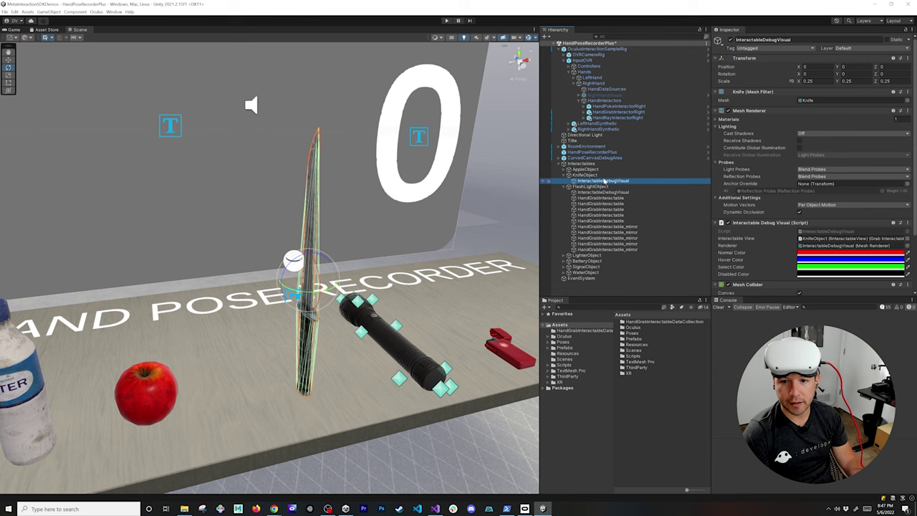
click(592, 152)
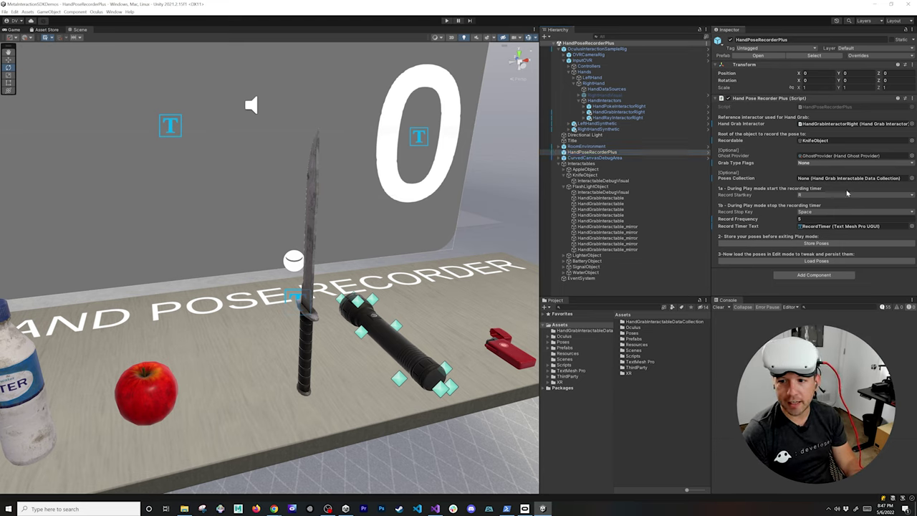
click(911, 178)
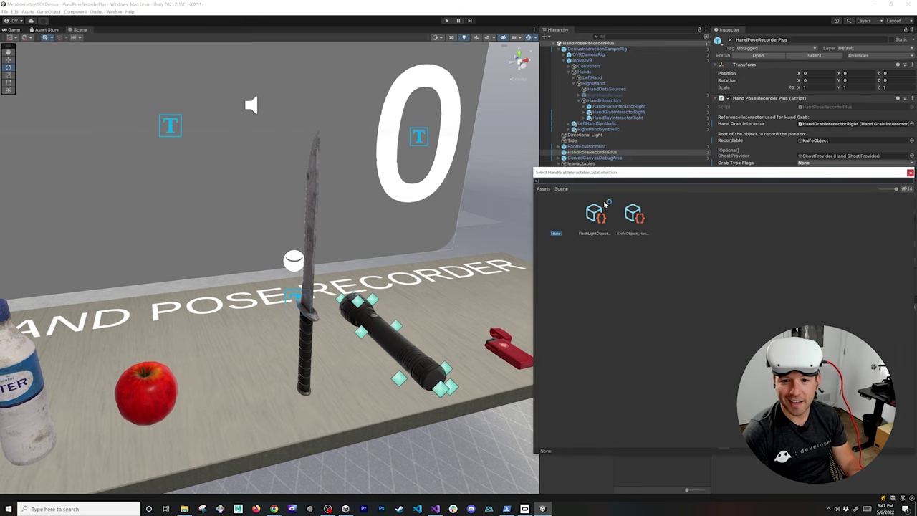
double_click(634, 216)
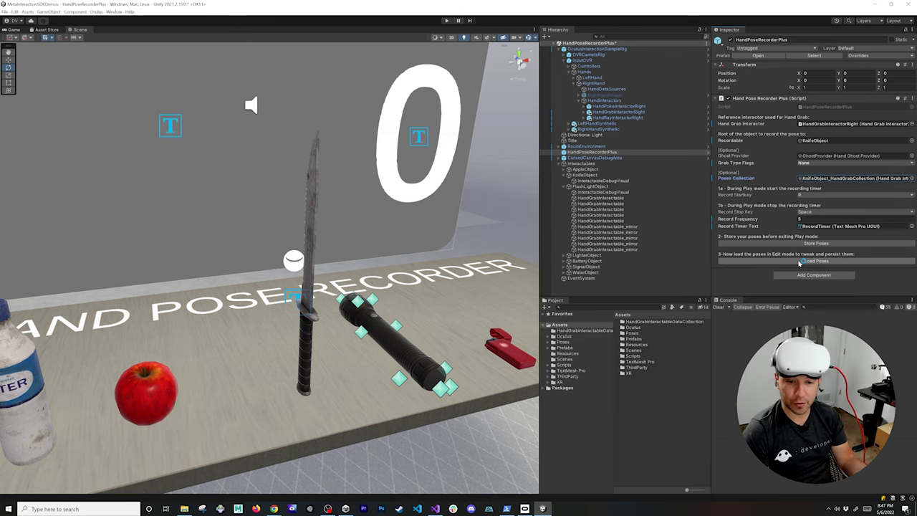
click(796, 262)
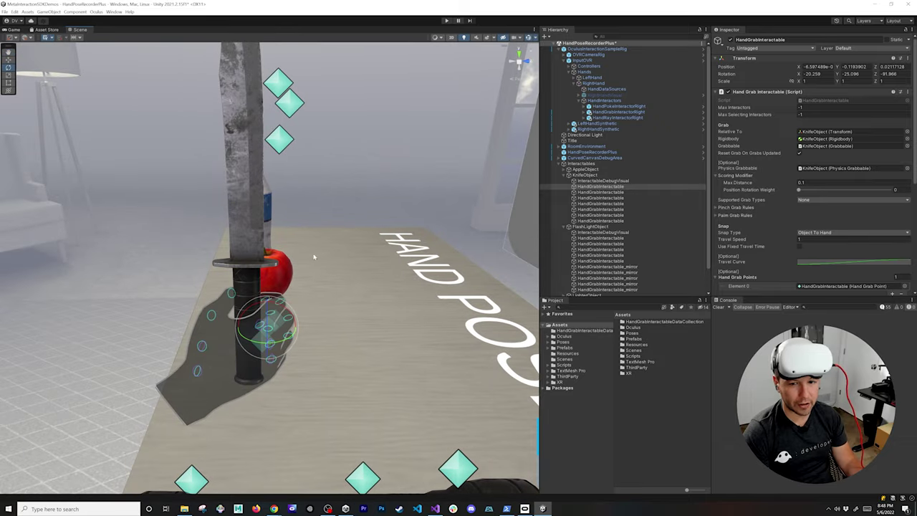
double_click(613, 193)
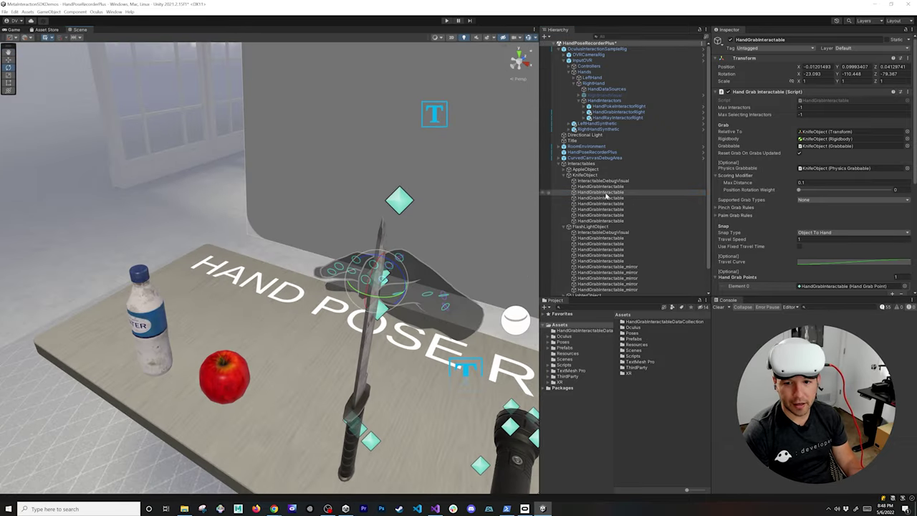
click(608, 198)
click(612, 209)
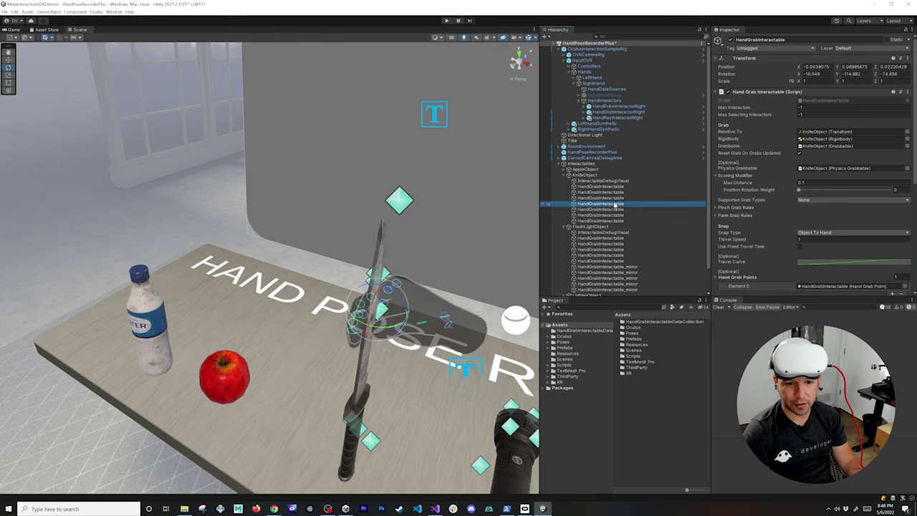
key(f)
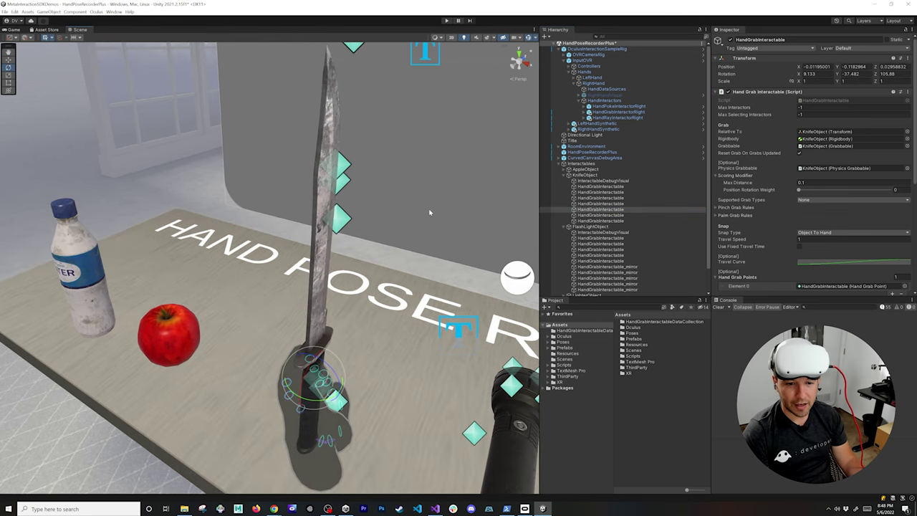
click(589, 215)
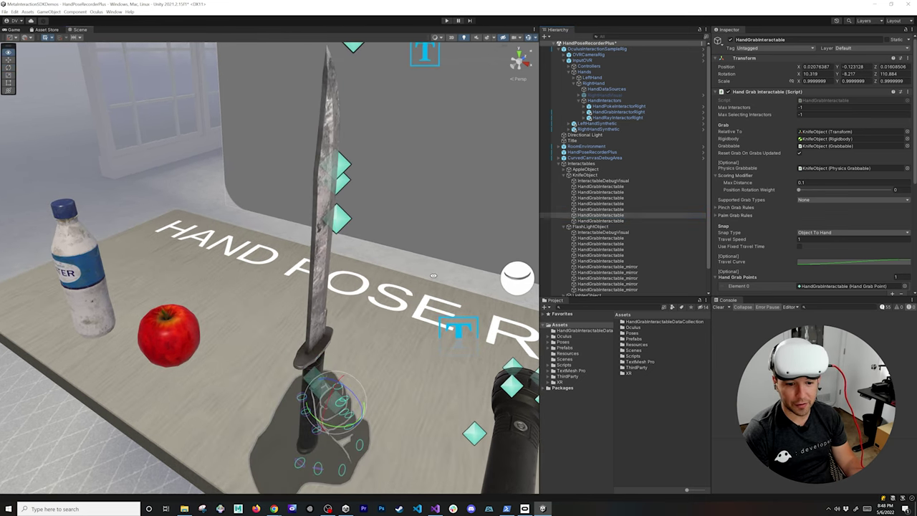
alt+drag(373, 236, 358, 301)
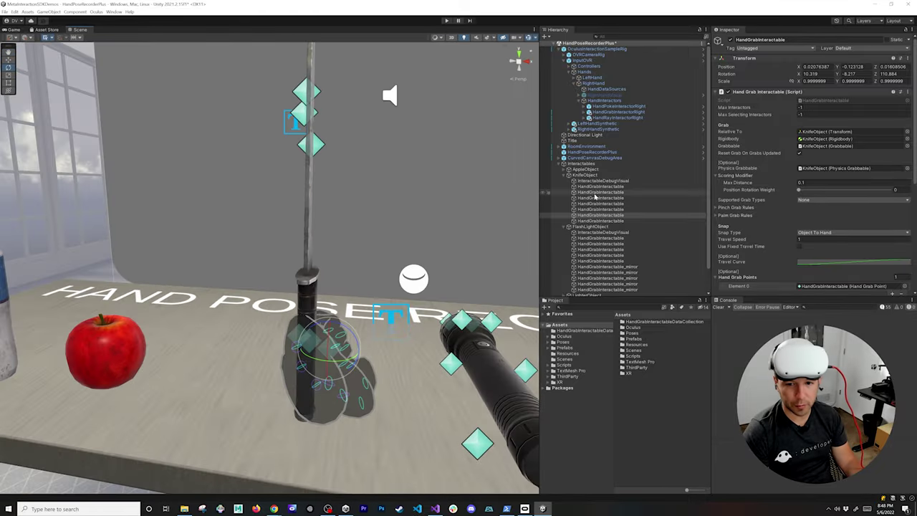
click(601, 221)
- Mirror all seven knife poses at once, then delete the stray mirror it produced
alt+drag(295, 144, 285, 131)
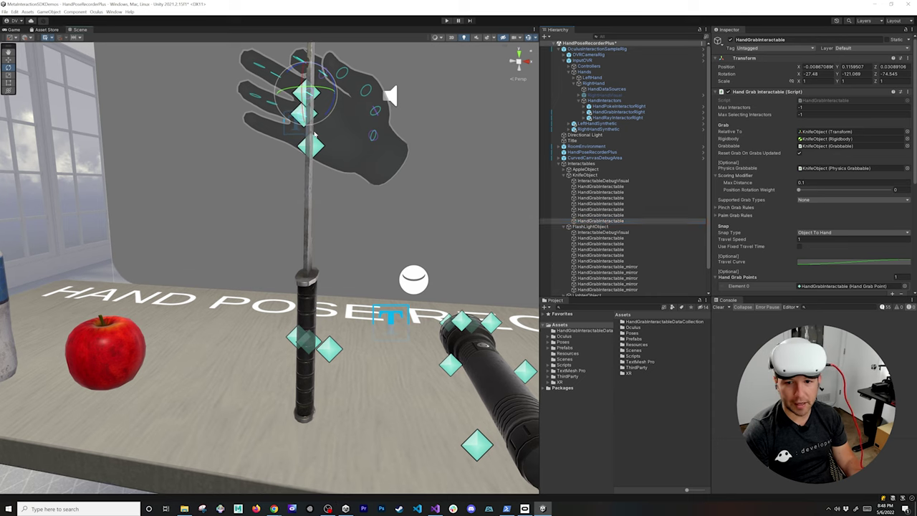
click(600, 187)
shift+click(616, 221)
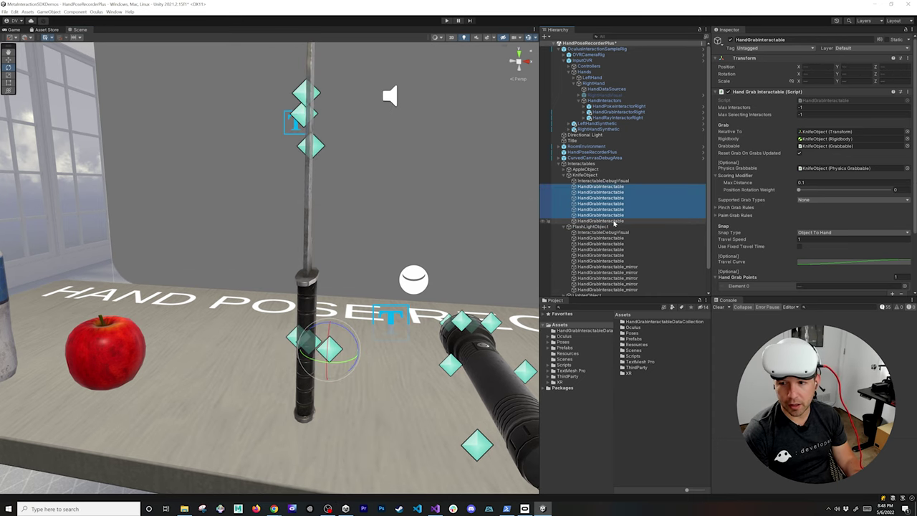
scroll(731, 217, down, 3)
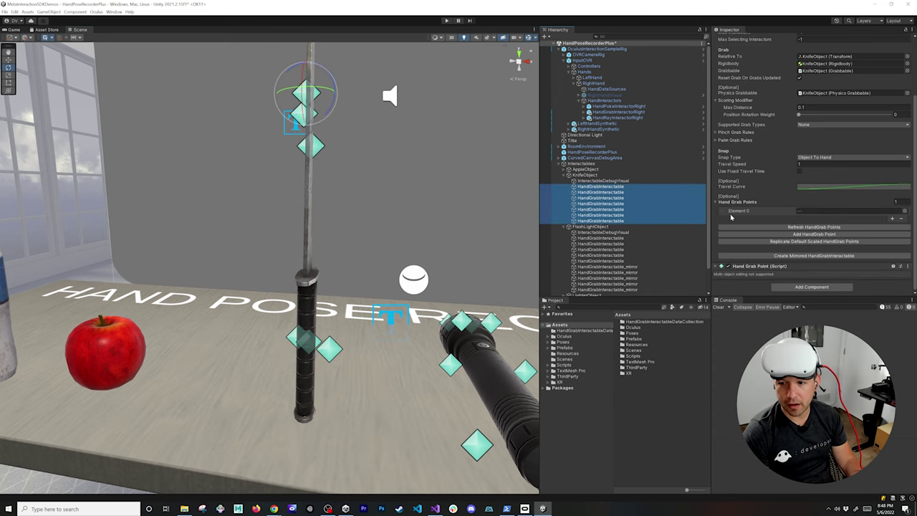
click(748, 257)
click(606, 227)
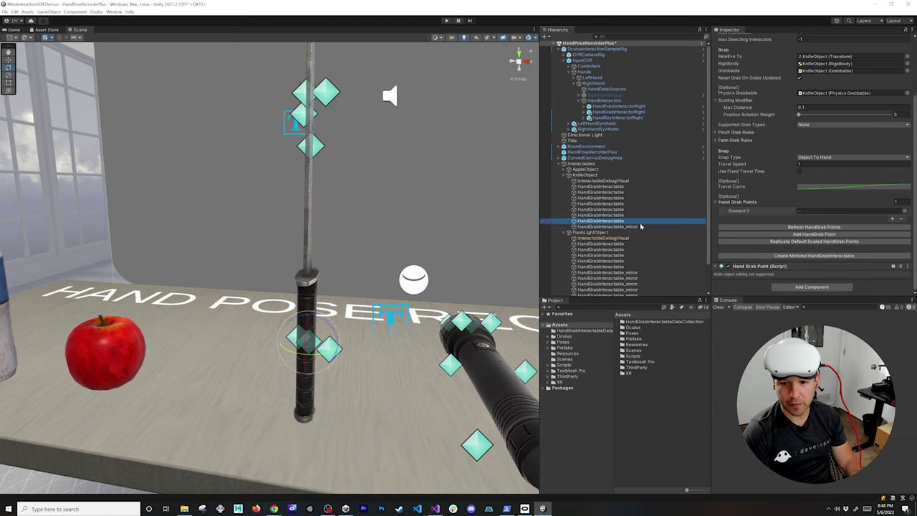
key(Delete)
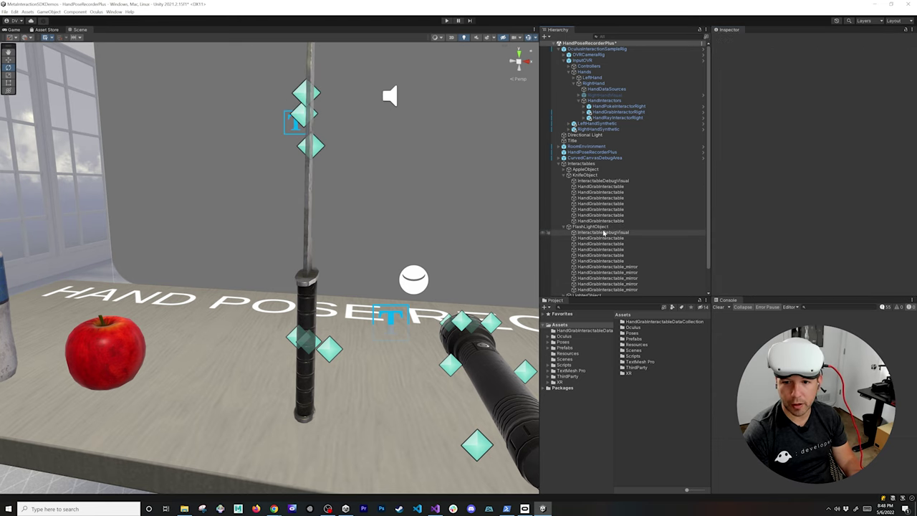
- Create mirrored HandGrabInteractable copies of the first knife poses one at a time
click(627, 188)
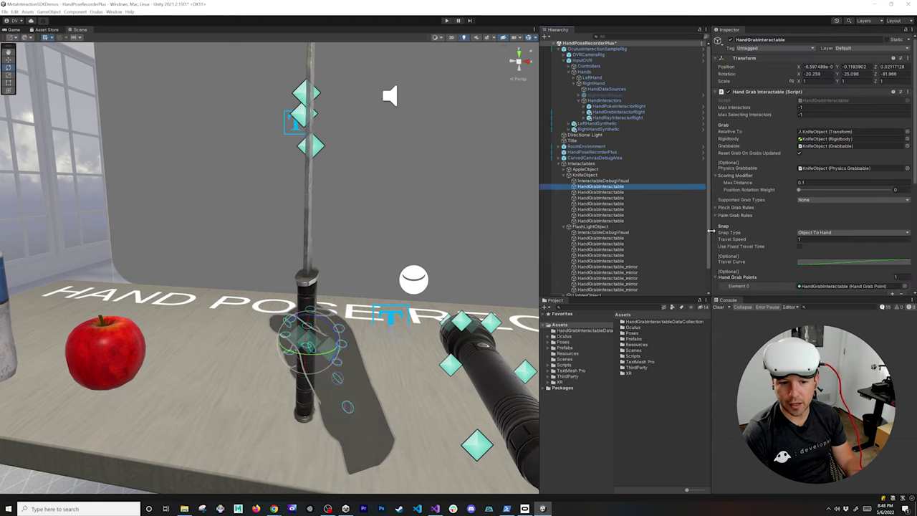
scroll(799, 239, down, 3)
click(797, 251)
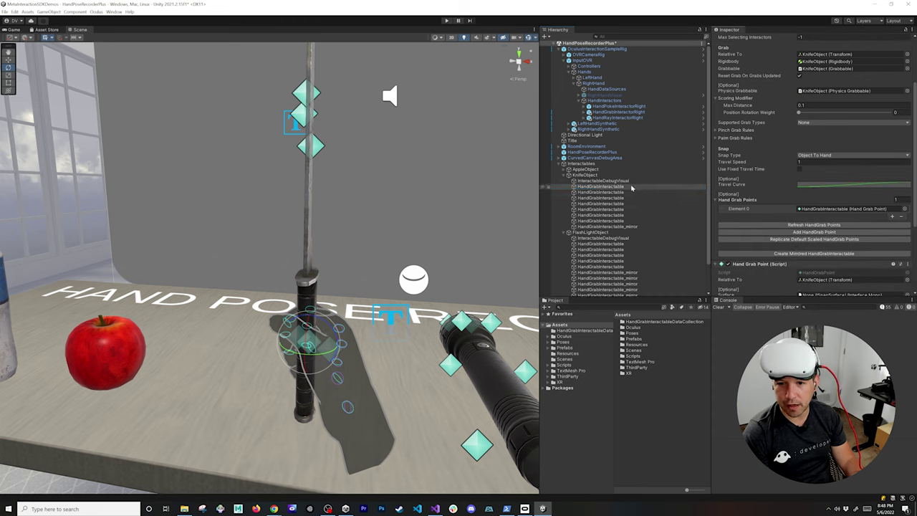
click(773, 254)
click(628, 199)
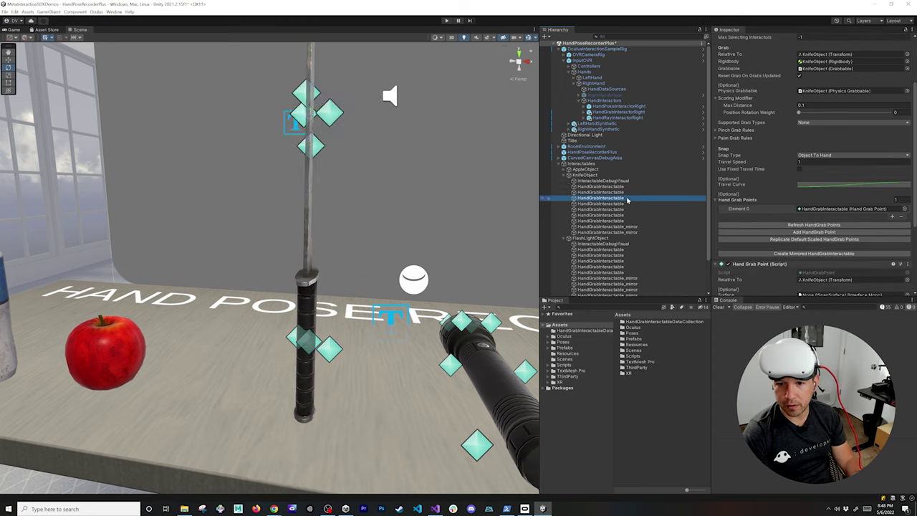
key(Down)
click(791, 256)
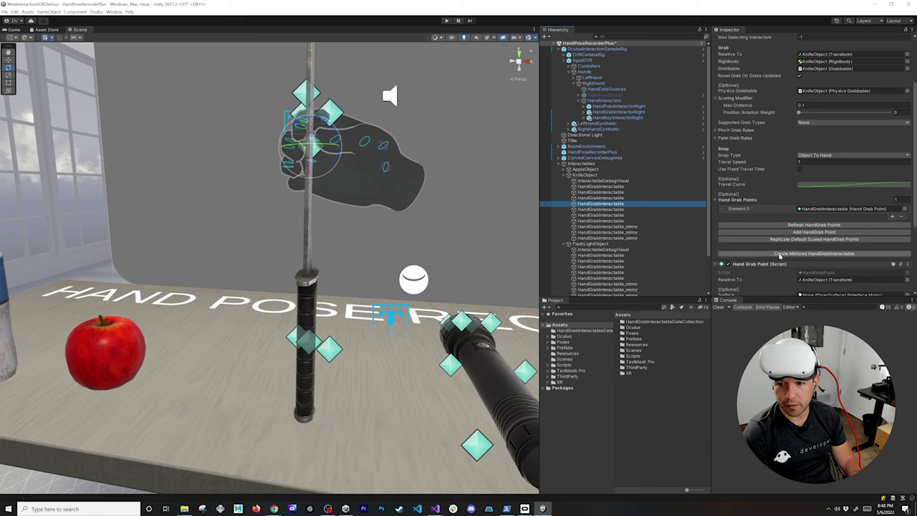
- Mirror the remaining knife poses through the last one and inspect the mirrored hands
click(633, 210)
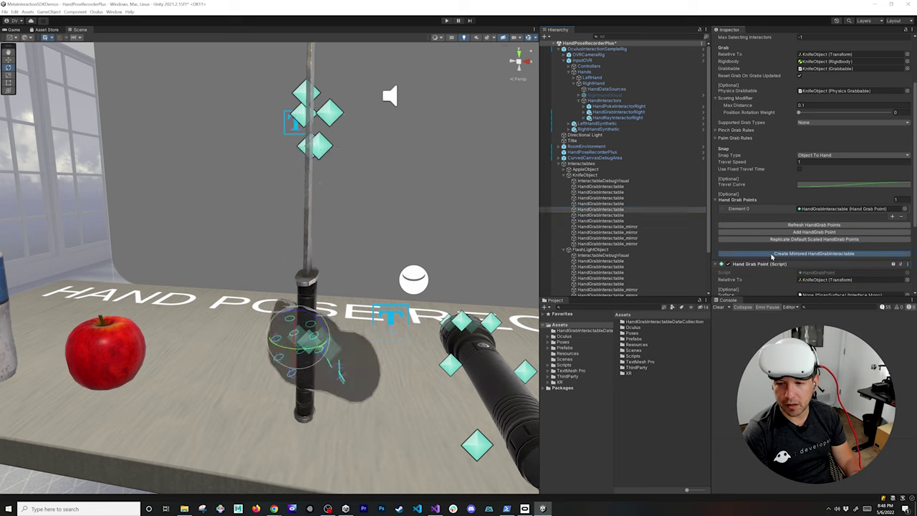
click(628, 215)
click(781, 254)
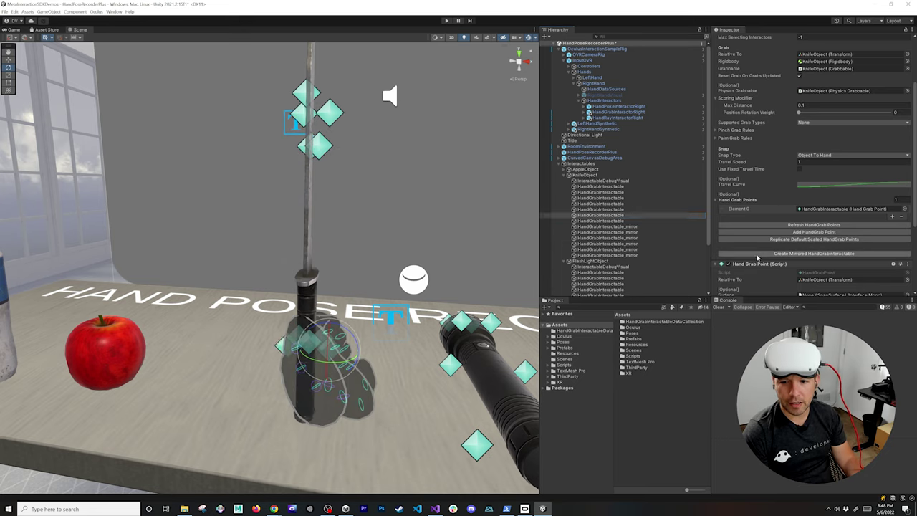
click(625, 222)
click(754, 254)
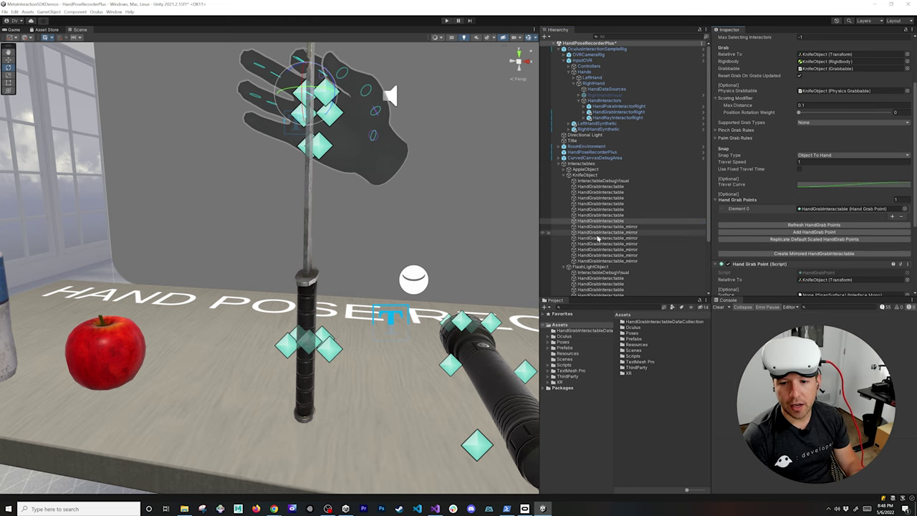
mouse_move(401, 237)
right_down()
mouse_move(412, 240)
mouse_move(396, 247)
right_up()
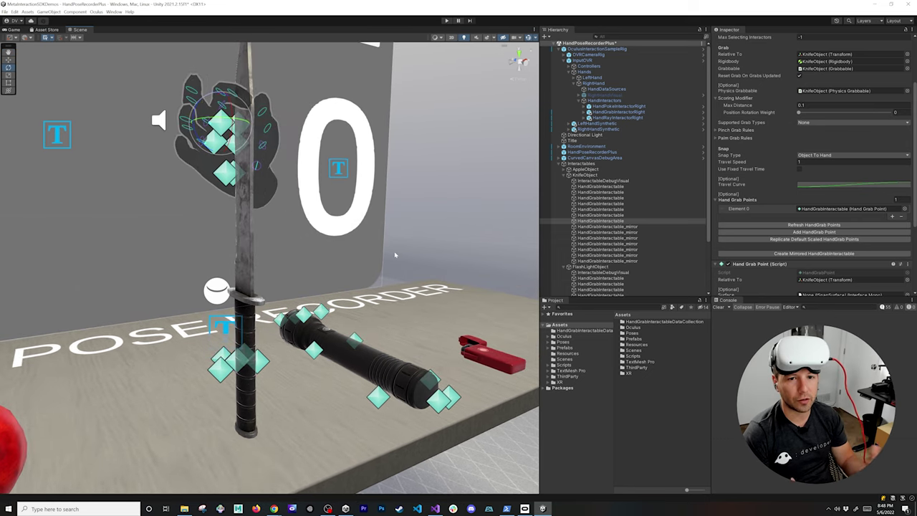
right_drag(395, 255, 391, 257)
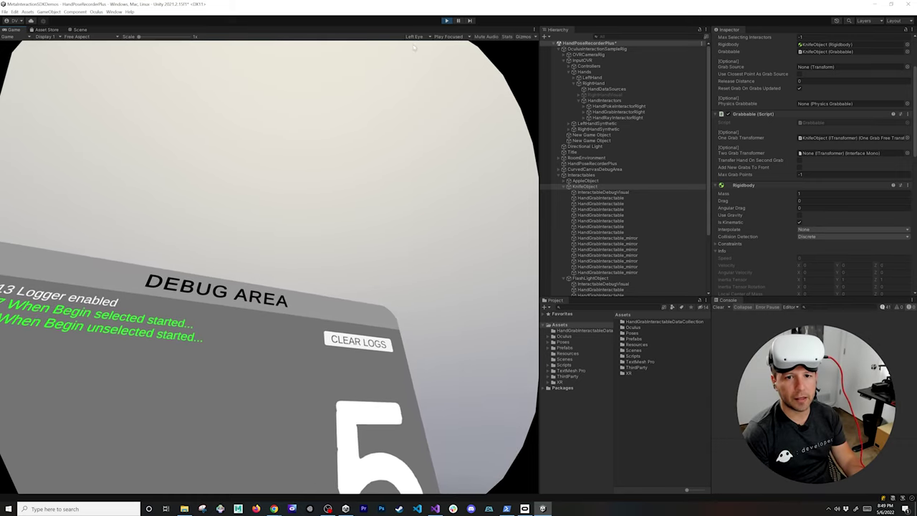
- Stop play mode to return to editing the knife and flashlight scene
click(447, 21)
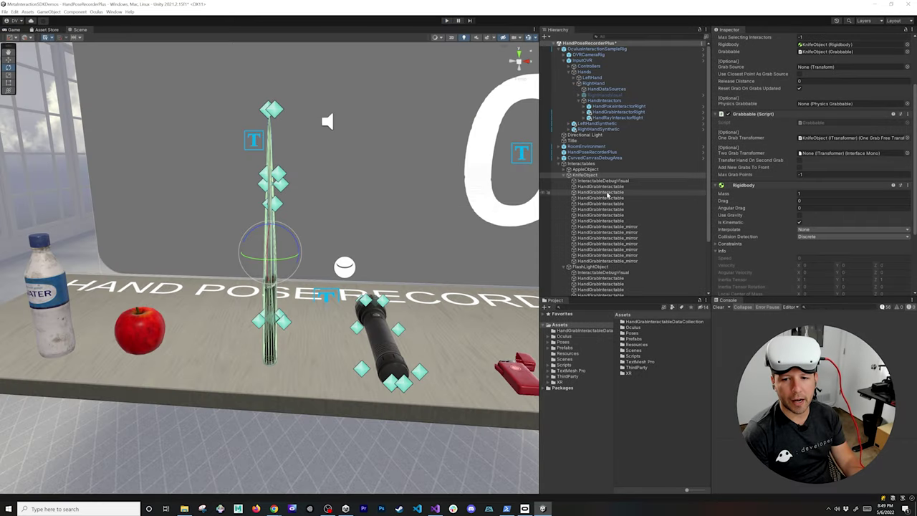
- Select the seven original knife grab poses and check the hand pose recorder's grab type flags
click(600, 187)
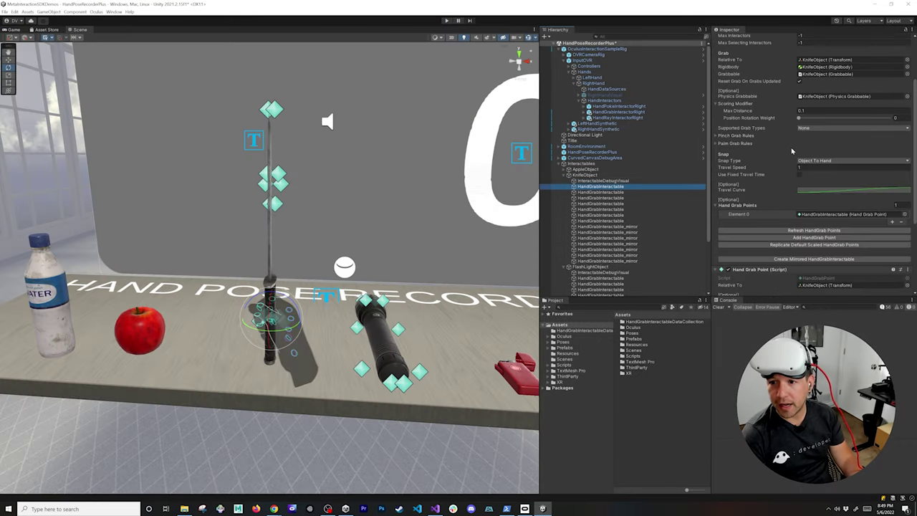
shift+click(612, 221)
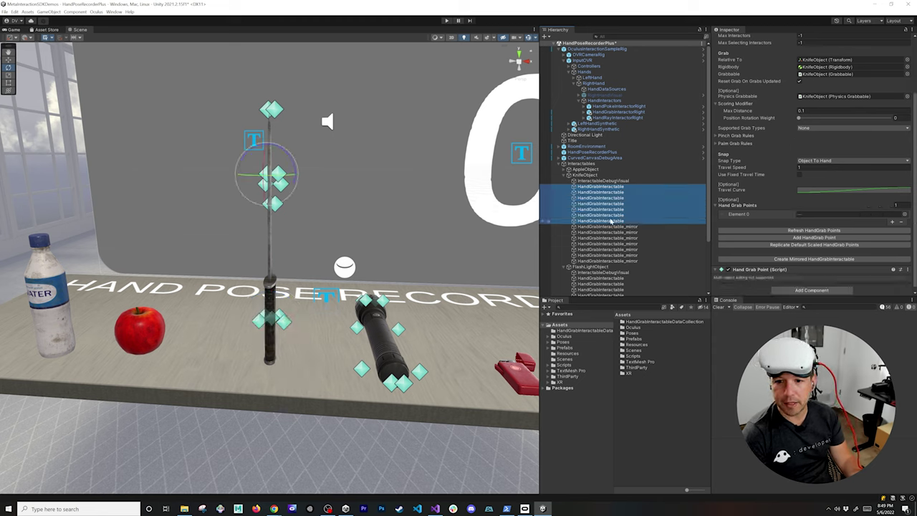
click(621, 152)
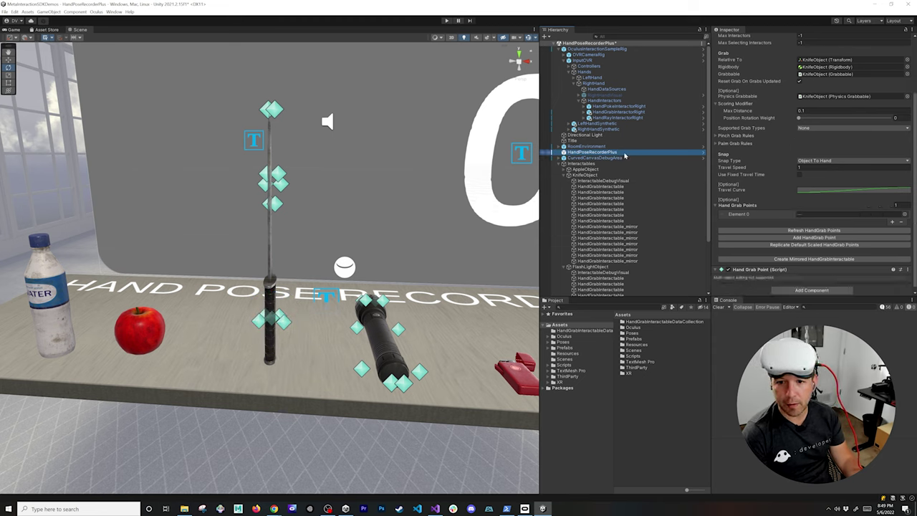
click(805, 170)
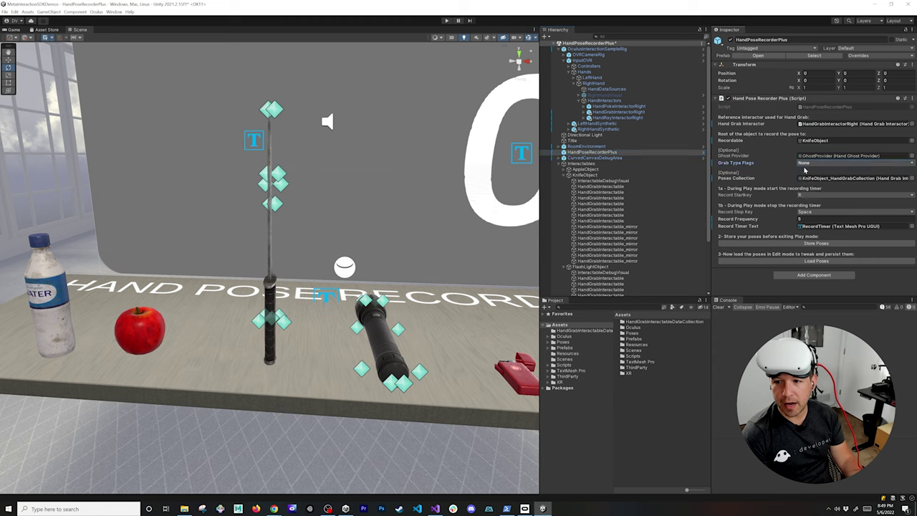
- Set Supported Grab Types to Everything on all fourteen knife poses, then enter play mode
click(632, 188)
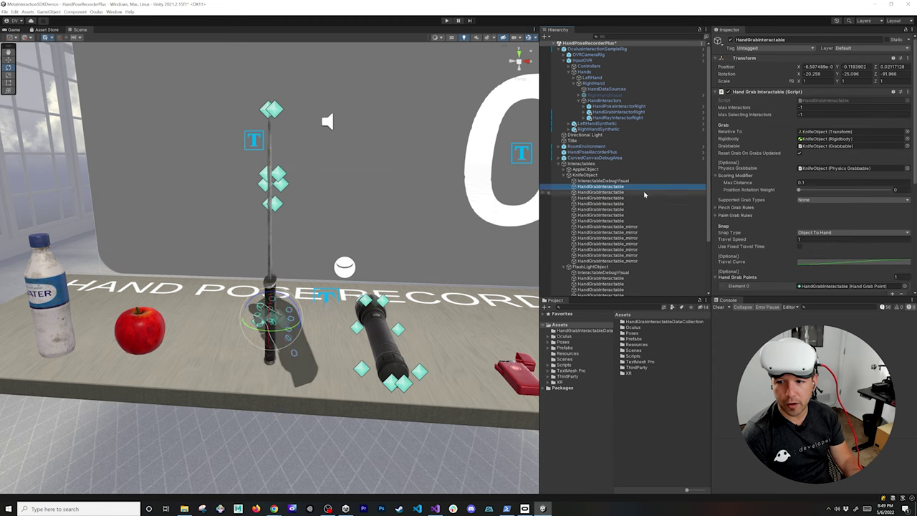
shift+click(633, 261)
click(809, 236)
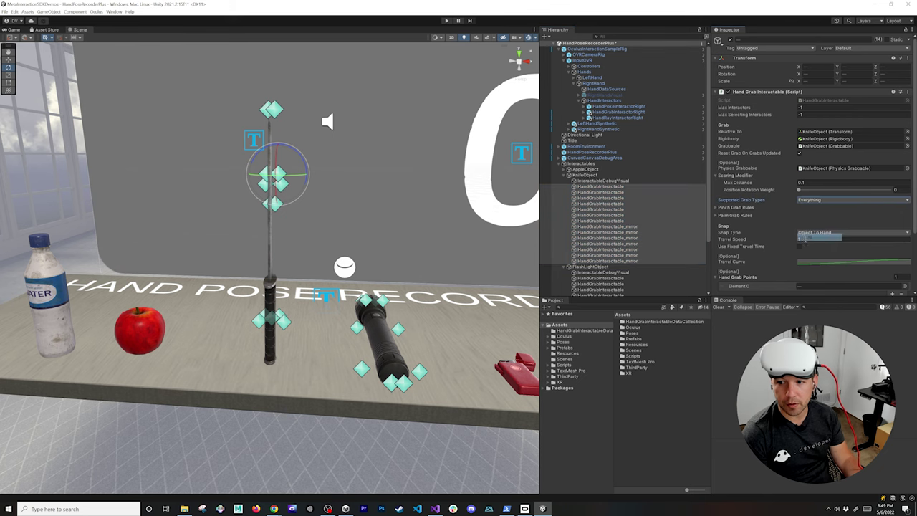
click(447, 20)
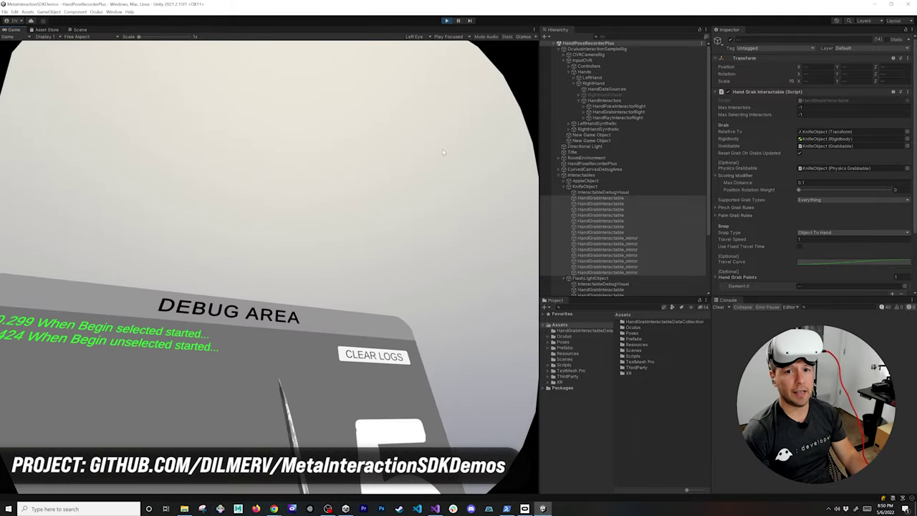
- Stop play mode and zoom out to view the whole table with knife and flashlight
click(446, 20)
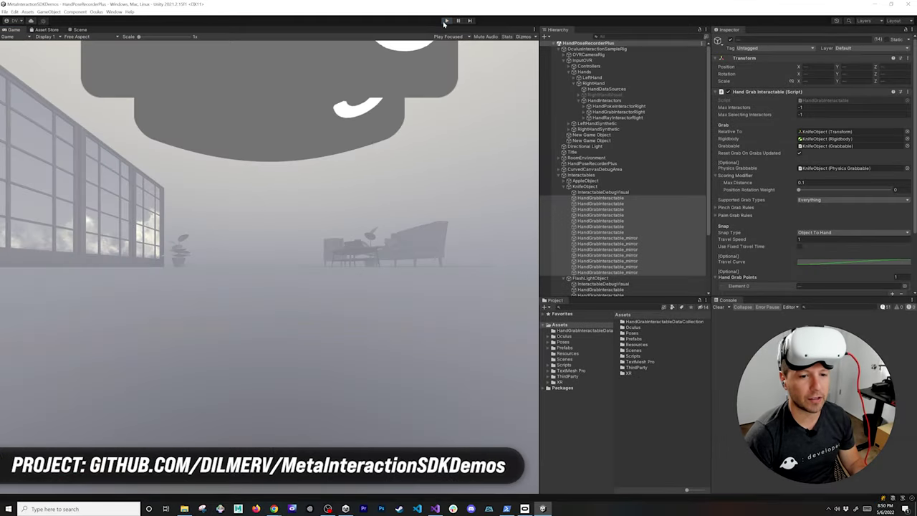
scroll(370, 164, down, 5)
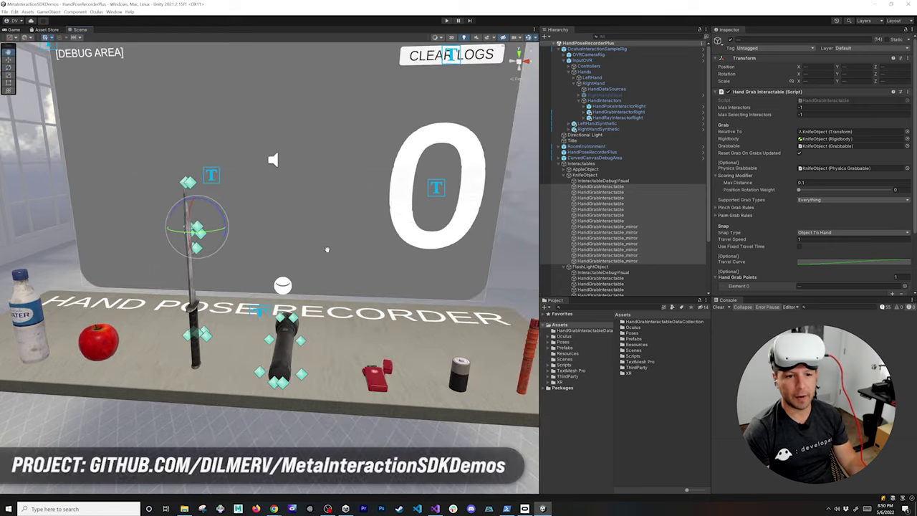